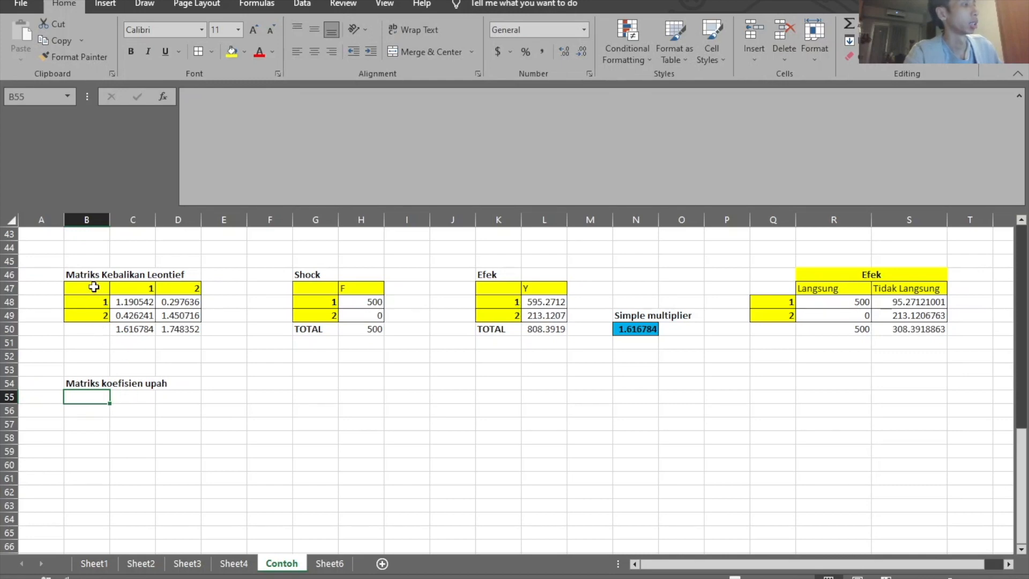
# Copy the 1 and 2 column headers of the Leontief inverse matrix into C55:D55 under Matriks koefisien upah.
pyautogui.moveTo(130, 292); pyautogui.dragTo(182, 288)
pyautogui.hotkey('ctrl', 'c')
pyautogui.click(131, 397)
pyautogui.hotkey('ctrl', 'v')
# Label B56 as w with a yellow fill and add borders to C56:D56.
pyautogui.click(94, 410)
pyautogui.press('Escape')
pyautogui.write('L')
pyautogui.press('Return')
pyautogui.click(95, 410)
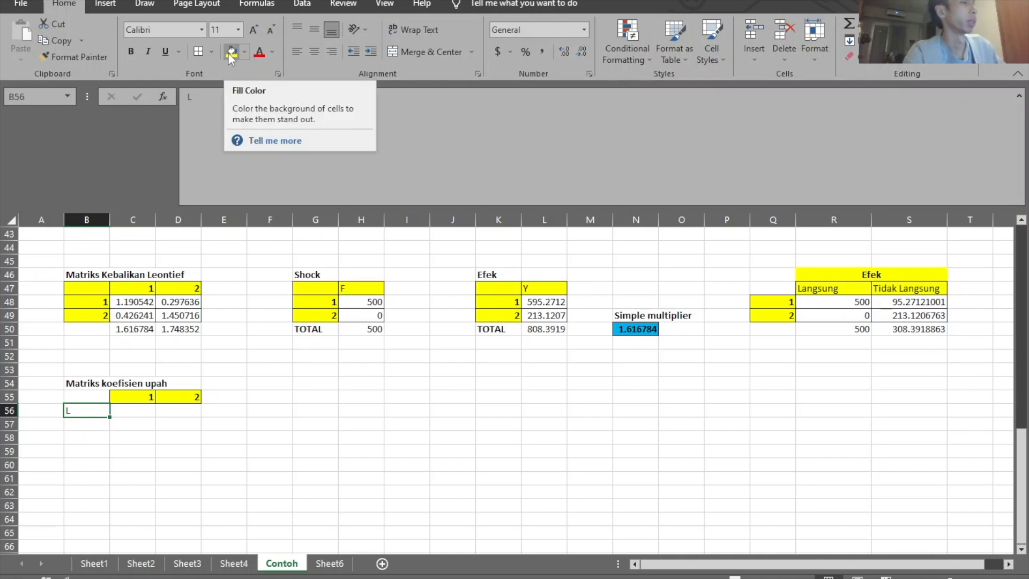
pyautogui.write('w')
pyautogui.click(373, 497)
pyautogui.click(92, 411)
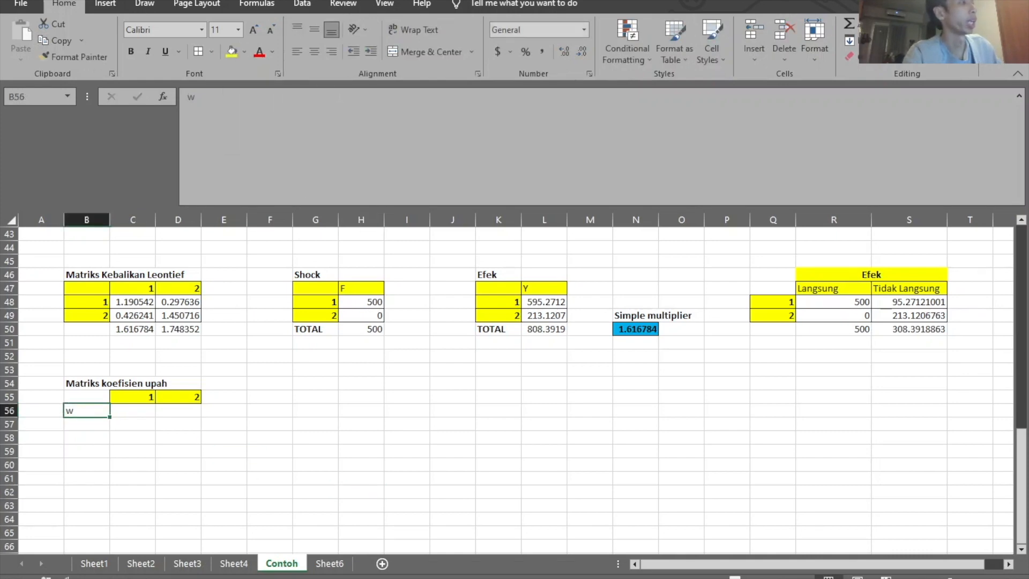
pyautogui.click(232, 52)
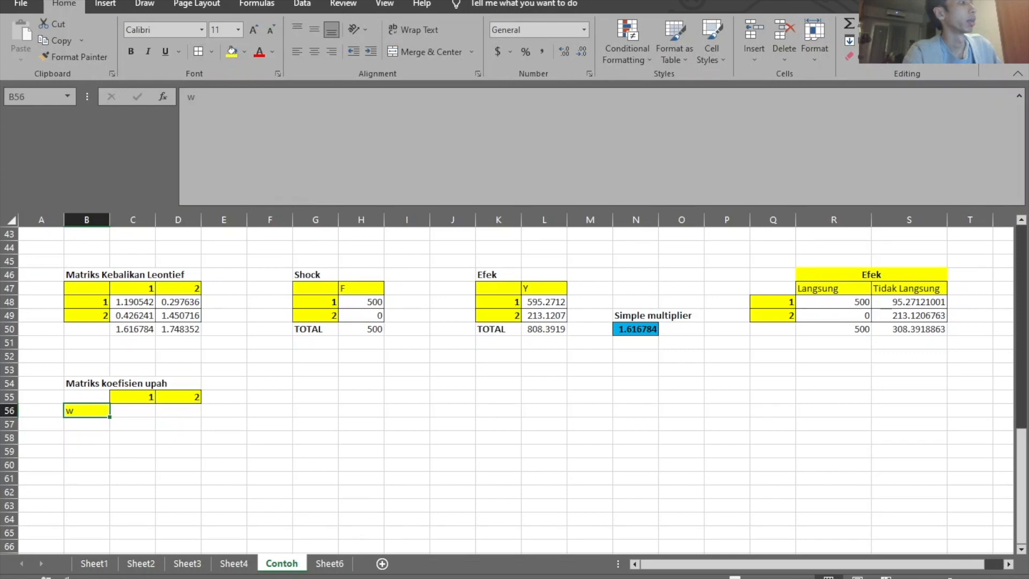
pyautogui.moveTo(140, 410); pyautogui.dragTo(190, 411)
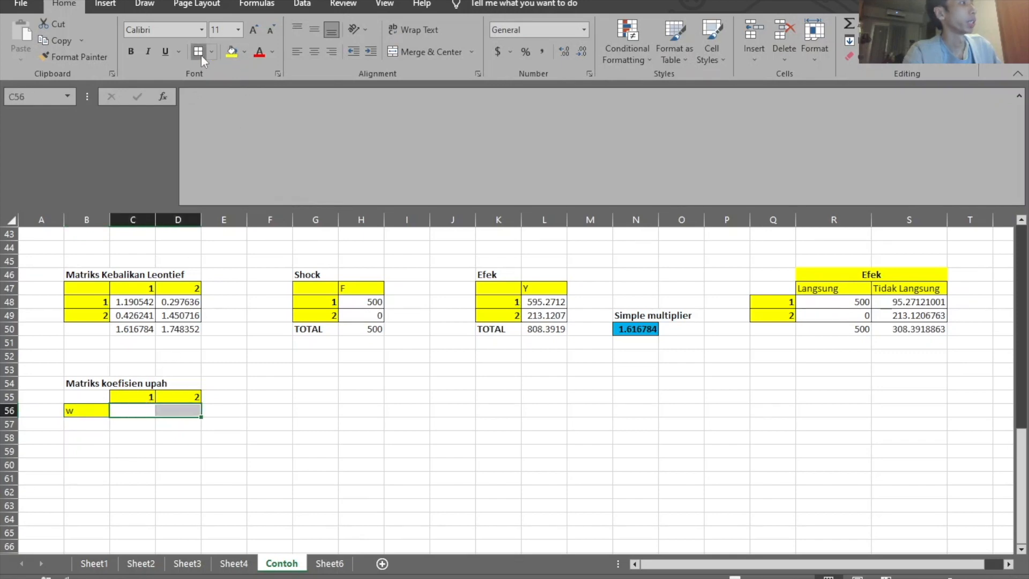
pyautogui.click(299, 435)
# Calculate sector 1's wage coefficient in C56 with the formula =C6/C11.
pyautogui.click(146, 410)
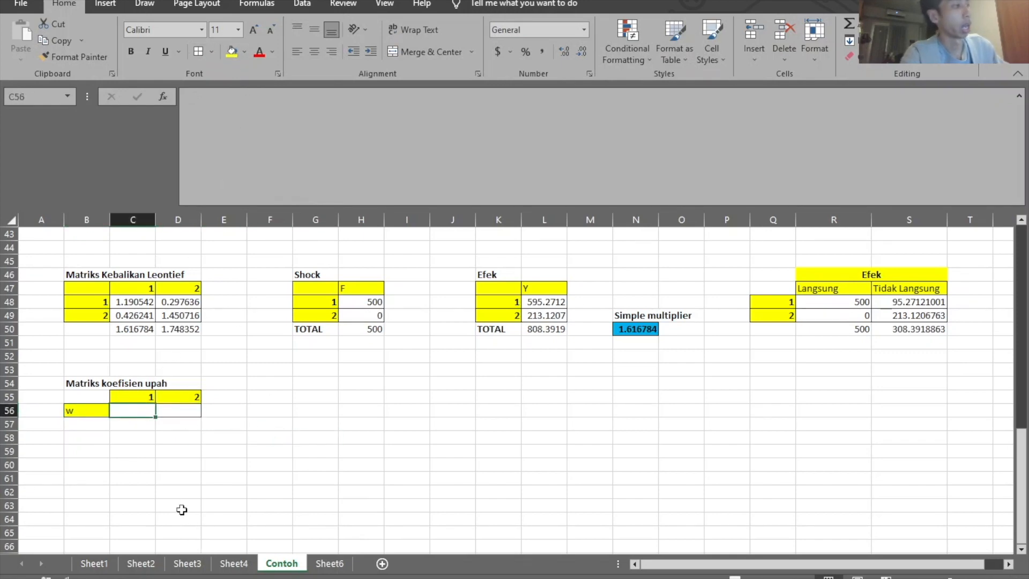
pyautogui.write('=')
pyautogui.scroll(10, 130, 468)
pyautogui.scroll(4, 130, 469)
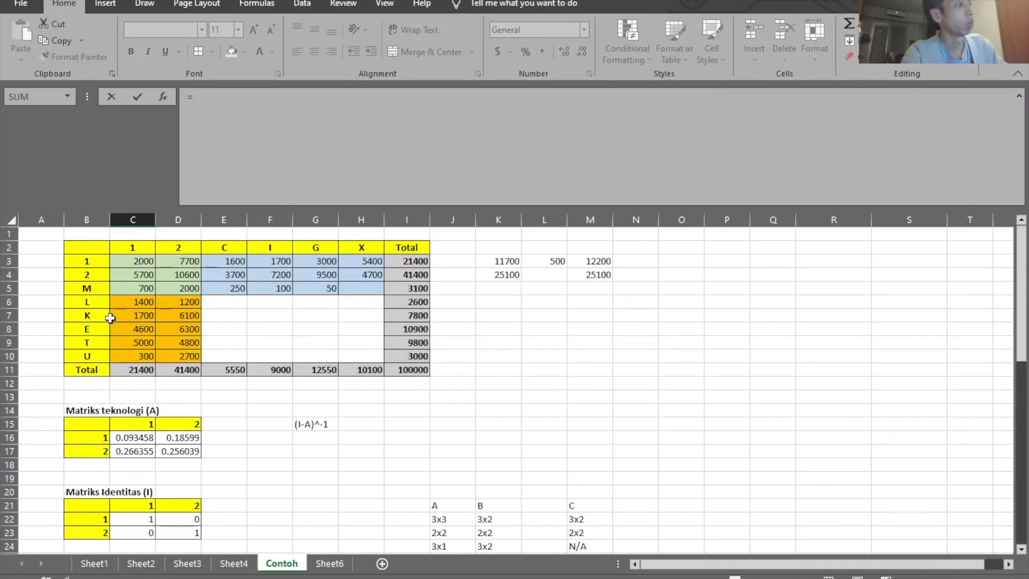
pyautogui.click(119, 299)
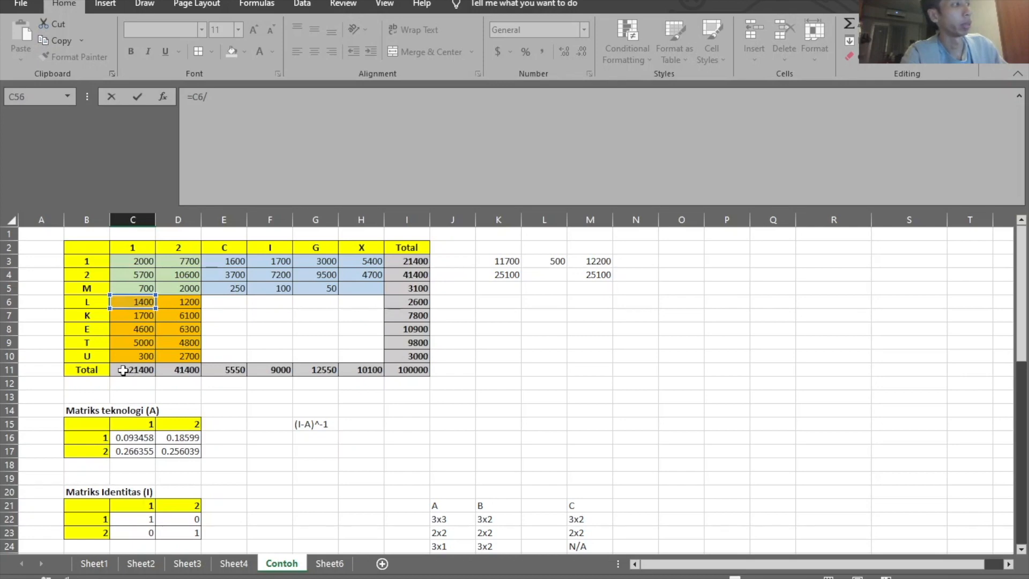
pyautogui.click(123, 370)
pyautogui.press('Tab')
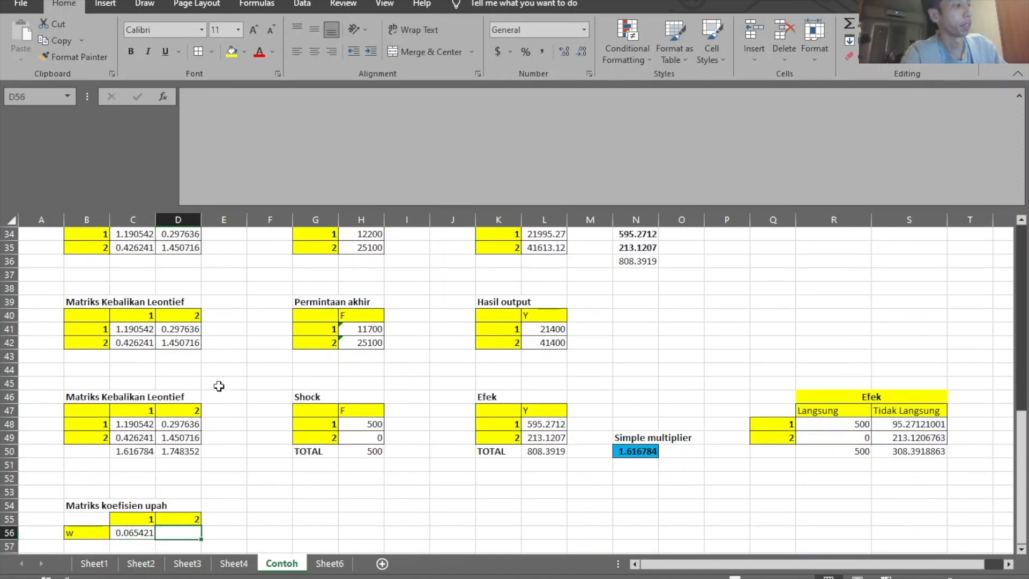
# Calculate sector 2's wage coefficient in D56 with the formula =D6/D11.
pyautogui.write('=')
pyautogui.scroll(11, 219, 375)
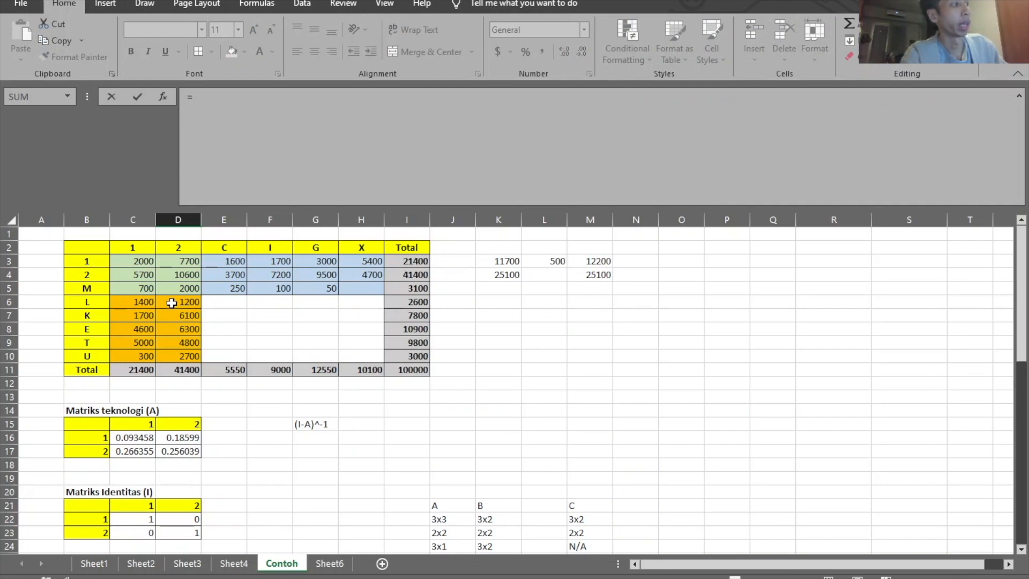
pyautogui.click(171, 303)
pyautogui.write('/')
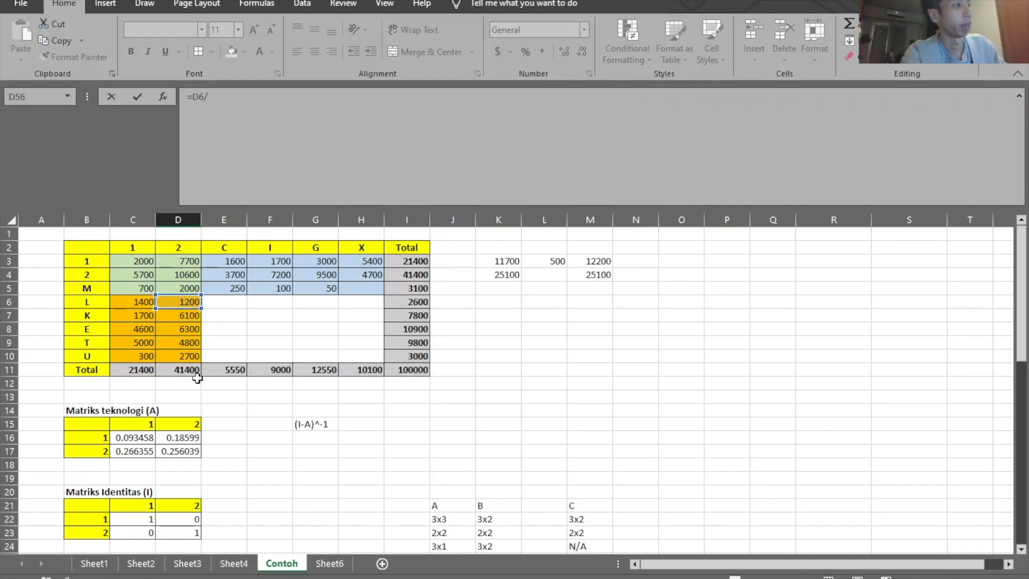
pyautogui.click(180, 373)
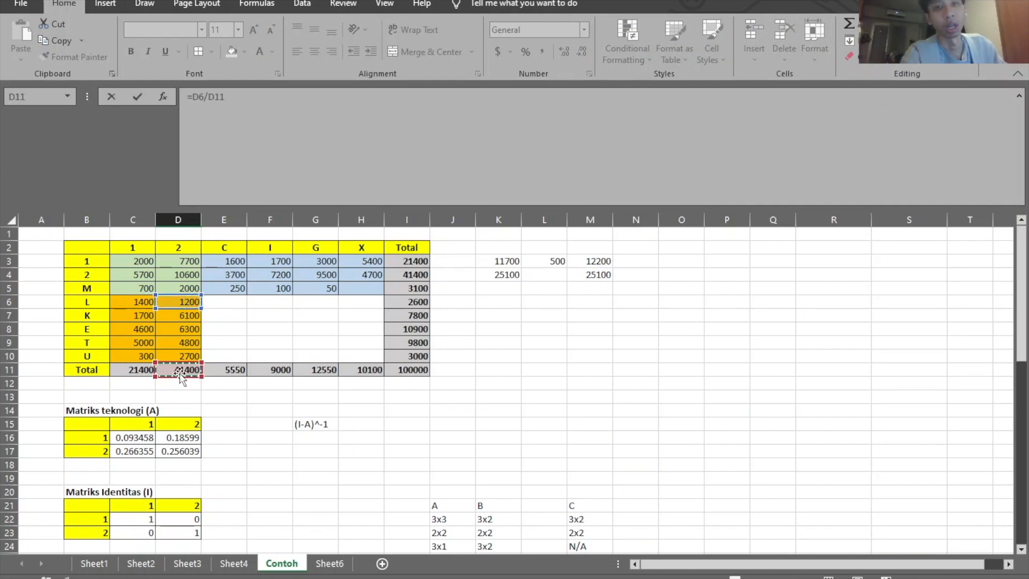
pyautogui.press('Return')
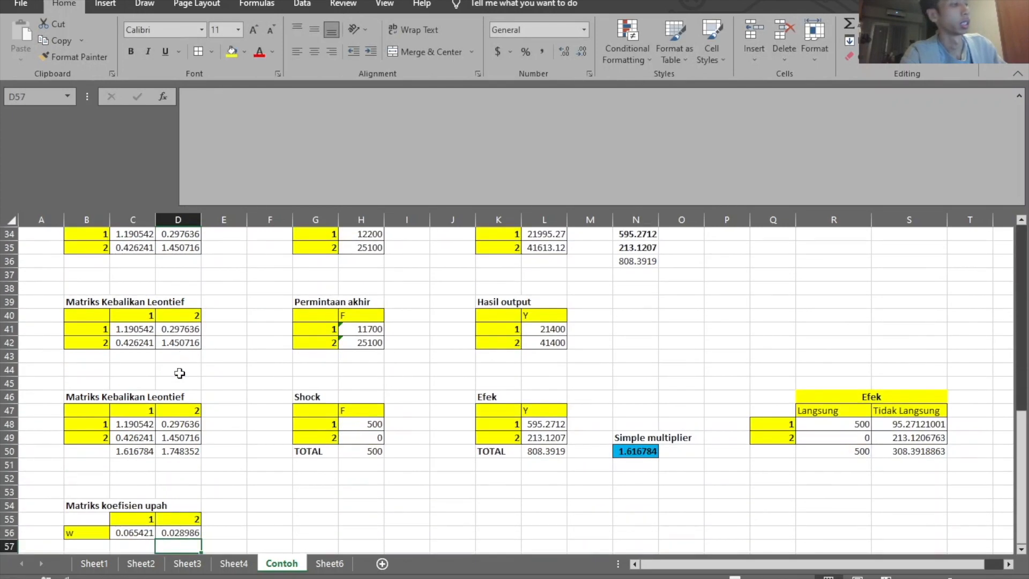
pyautogui.scroll(-3, 179, 373)
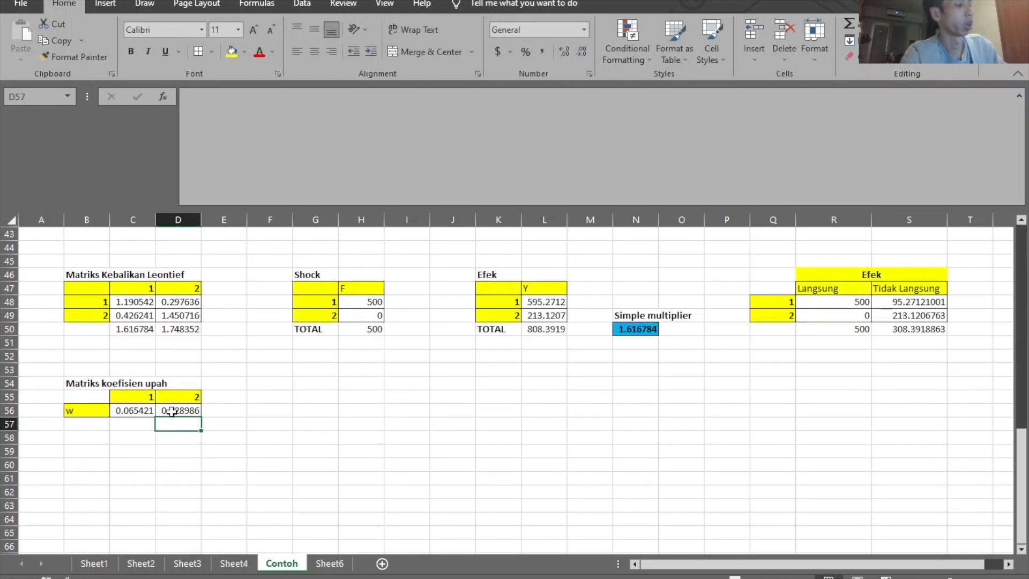
pyautogui.moveTo(171, 412); pyautogui.dragTo(81, 394)
pyautogui.click(183, 465)
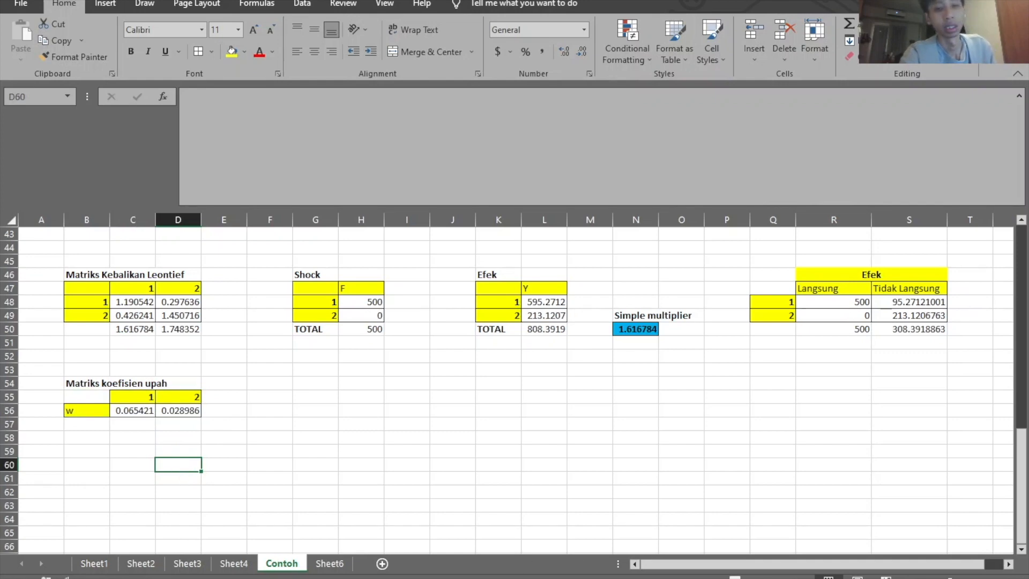
pyautogui.moveTo(211, 399); pyautogui.dragTo(697, 408)
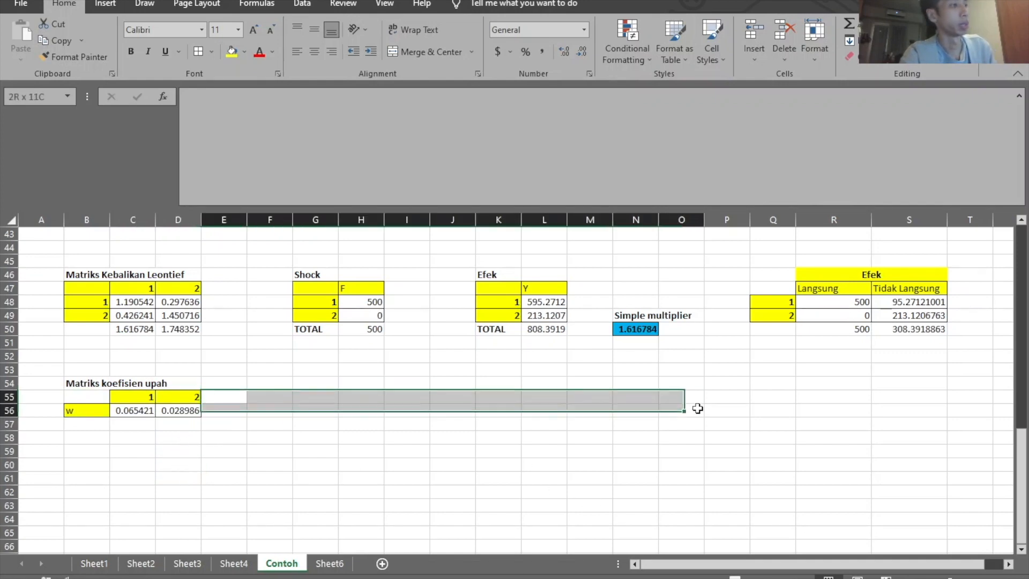
pyautogui.moveTo(230, 409); pyautogui.dragTo(741, 406)
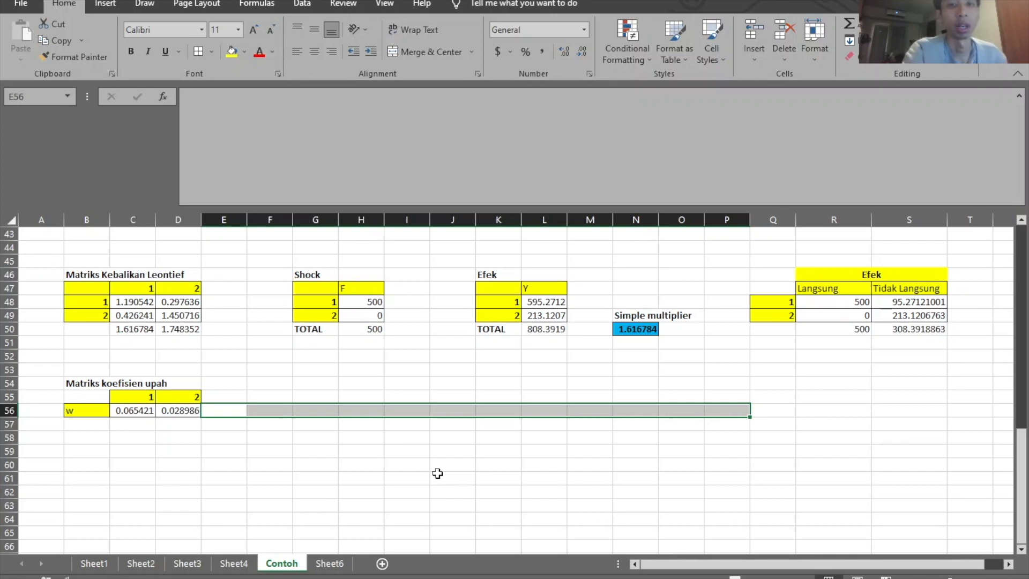
pyautogui.click(494, 479)
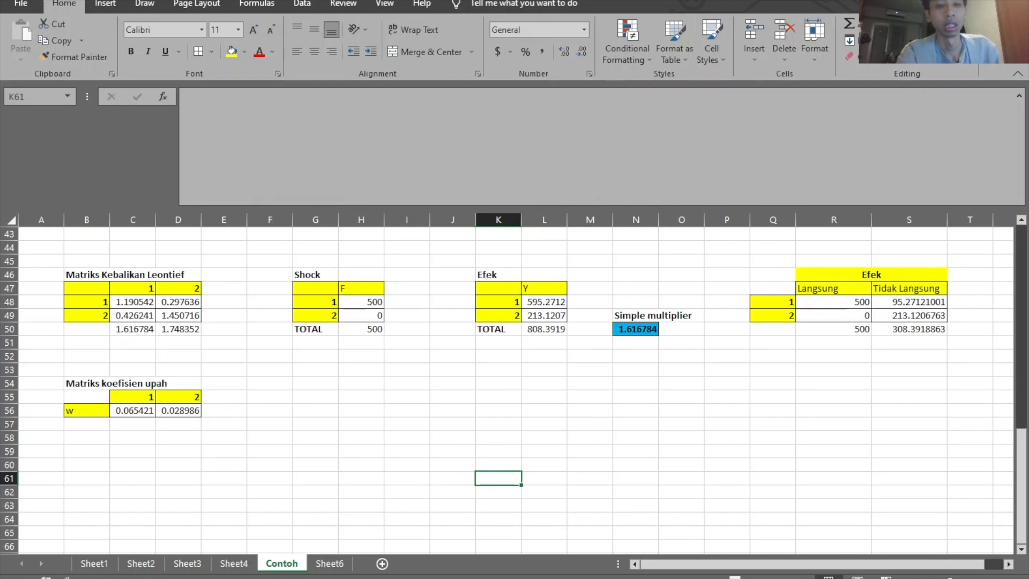
# Switch to the workbook with the IO_Indonesia (17x17) sheet and delete the value in I127 below the Leontief inverse matrix.
pyautogui.hotkey('alt', 'Tab')
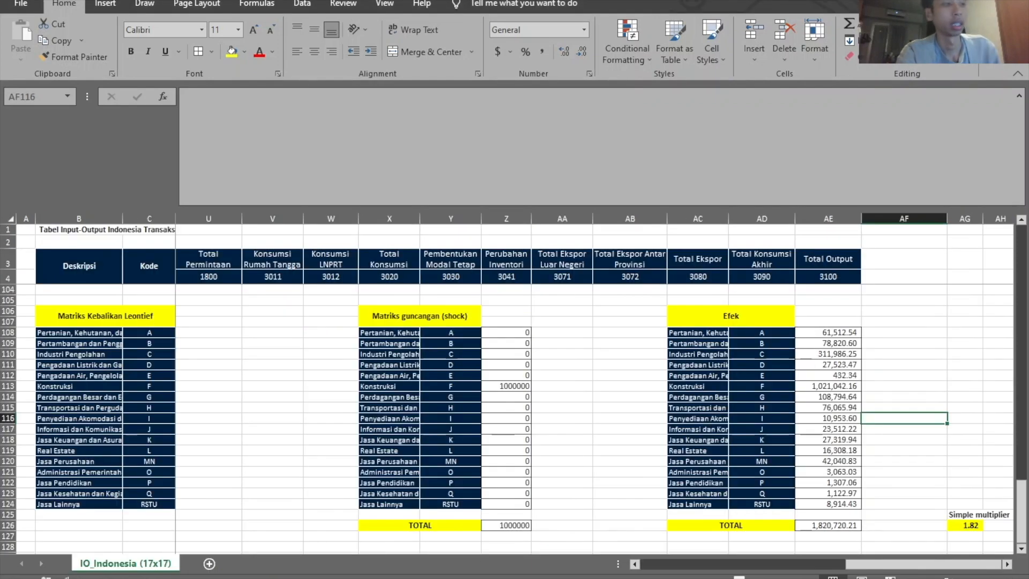
pyautogui.scroll(-2, 668, 508)
pyautogui.moveTo(876, 570); pyautogui.dragTo(671, 569)
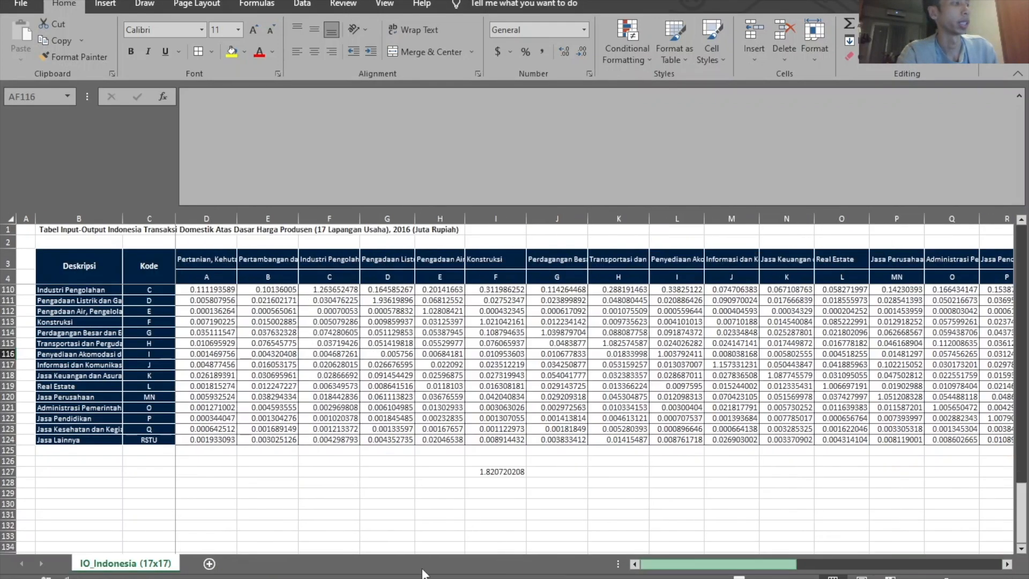
pyautogui.click(78, 503)
pyautogui.click(499, 470)
pyautogui.press('Delete')
# Enter the title Matriks koefisien upah in B129.
pyautogui.click(80, 493)
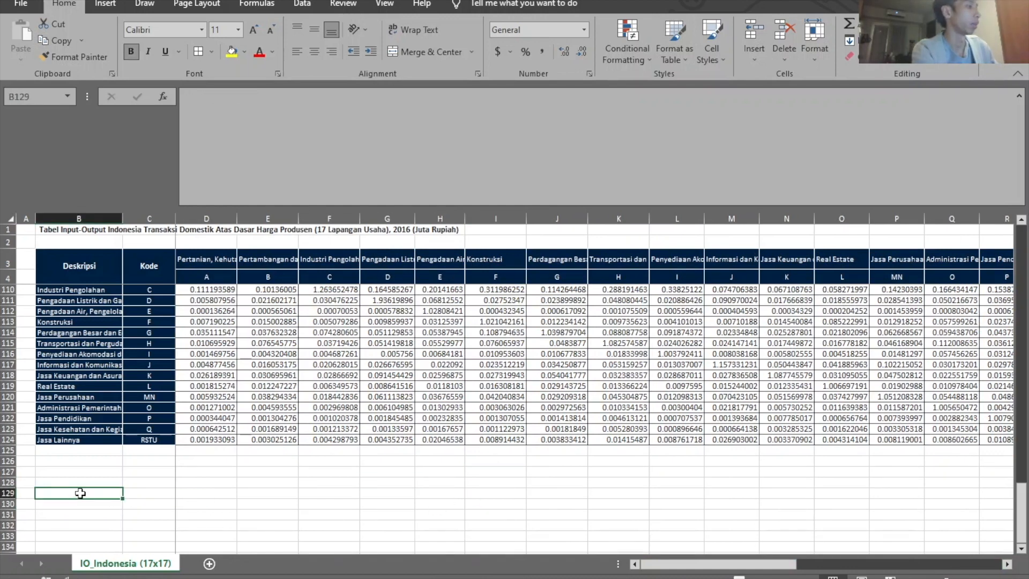
pyautogui.write('Matriks')
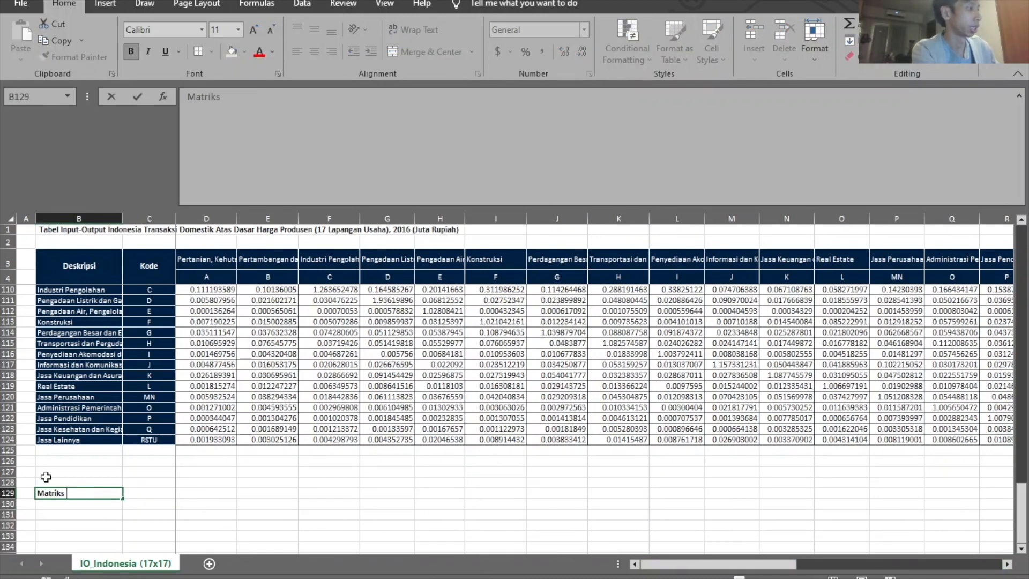
pyautogui.write(' koefisien uah')
pyautogui.press('BackSpace')
pyautogui.press('BackSpace')
pyautogui.press('Return')
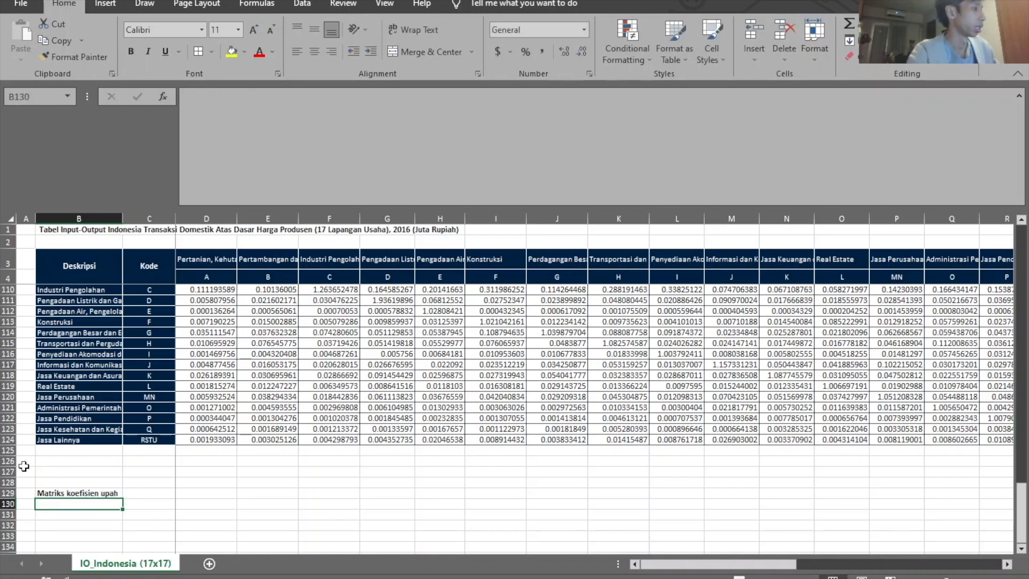
# Copy the Jasa Lainnya label cell into B130 for its dark formatting and replace its text with w.
pyautogui.click(96, 440)
pyautogui.hotkey('ctrl', 'c')
pyautogui.click(100, 504)
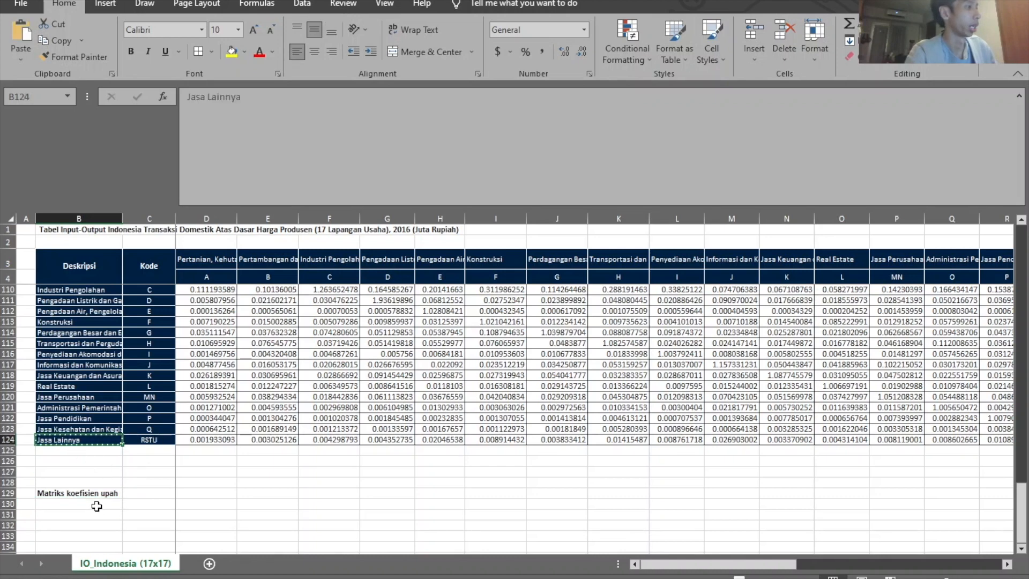
pyautogui.hotkey('ctrl', 'v')
pyautogui.write('w')
pyautogui.click(232, 517)
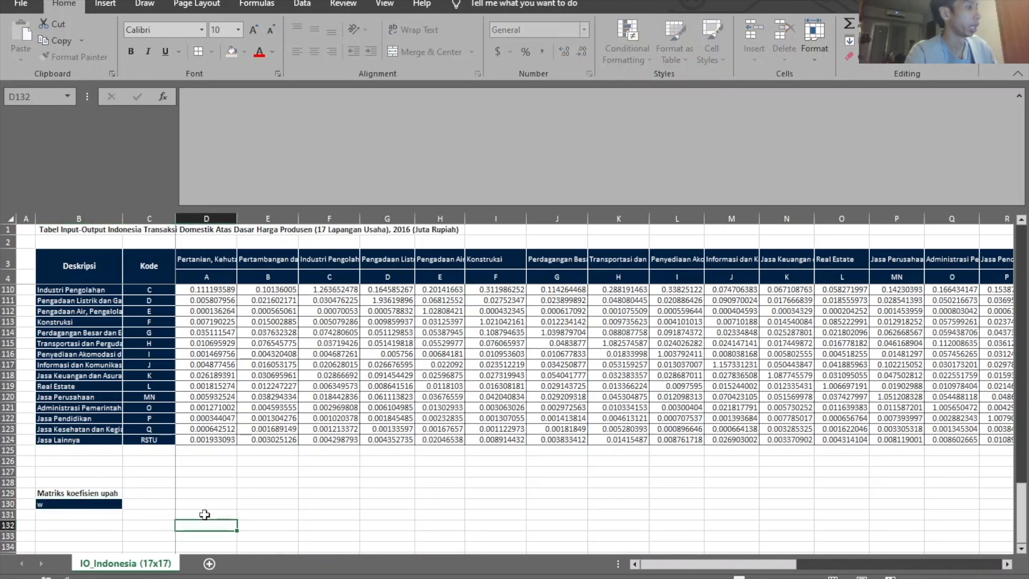
# Merge and center the w label across B130:C130.
pyautogui.click(159, 429)
pyautogui.moveTo(108, 504); pyautogui.dragTo(153, 504)
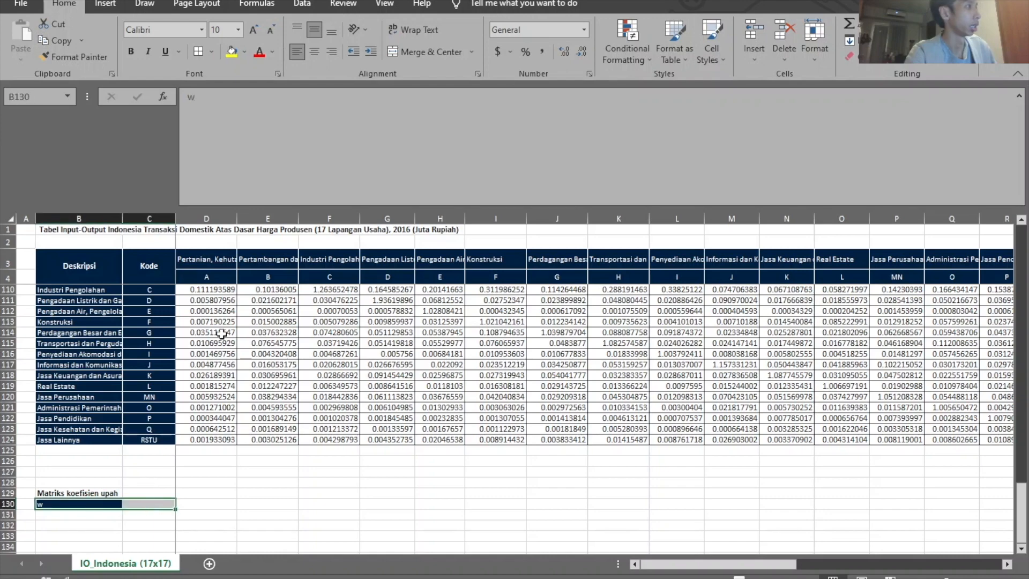
pyautogui.click(399, 53)
pyautogui.click(279, 504)
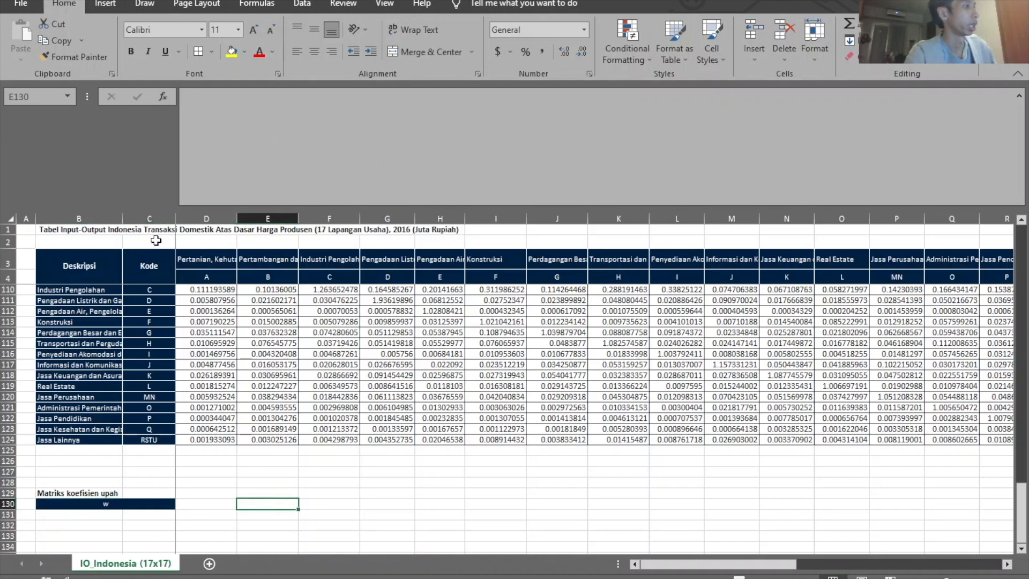
# Copy the sector name and code headers from rows 3 and 4 into rows 128 and 129, starting at D128.
pyautogui.click(233, 263)
pyautogui.moveTo(233, 262); pyautogui.dragTo(935, 281)
pyautogui.hotkey('ctrl', 'c')
pyautogui.moveTo(825, 563); pyautogui.dragTo(788, 563)
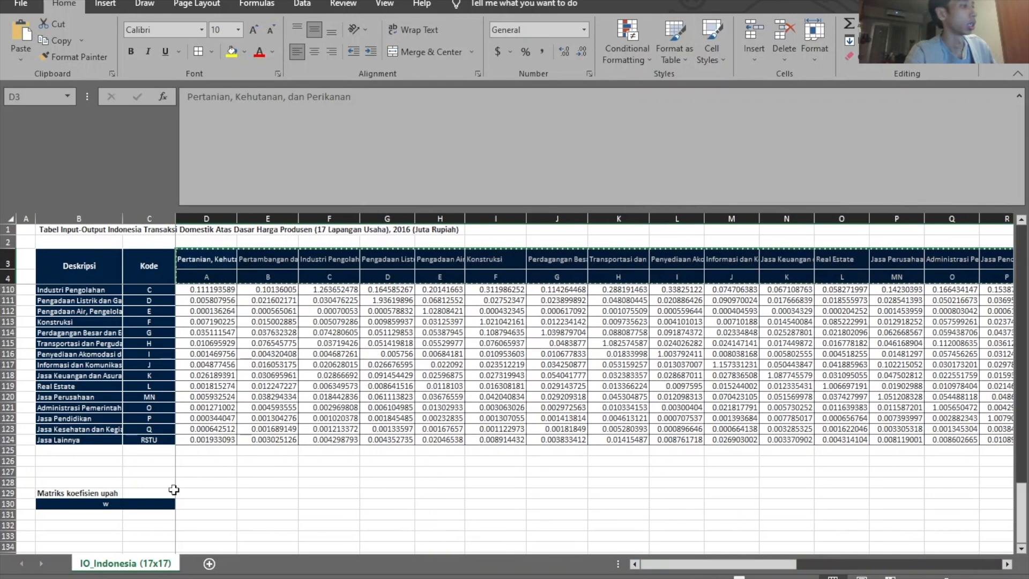
pyautogui.click(200, 484)
pyautogui.hotkey('ctrl', 'v')
pyautogui.click(218, 516)
pyautogui.click(187, 505)
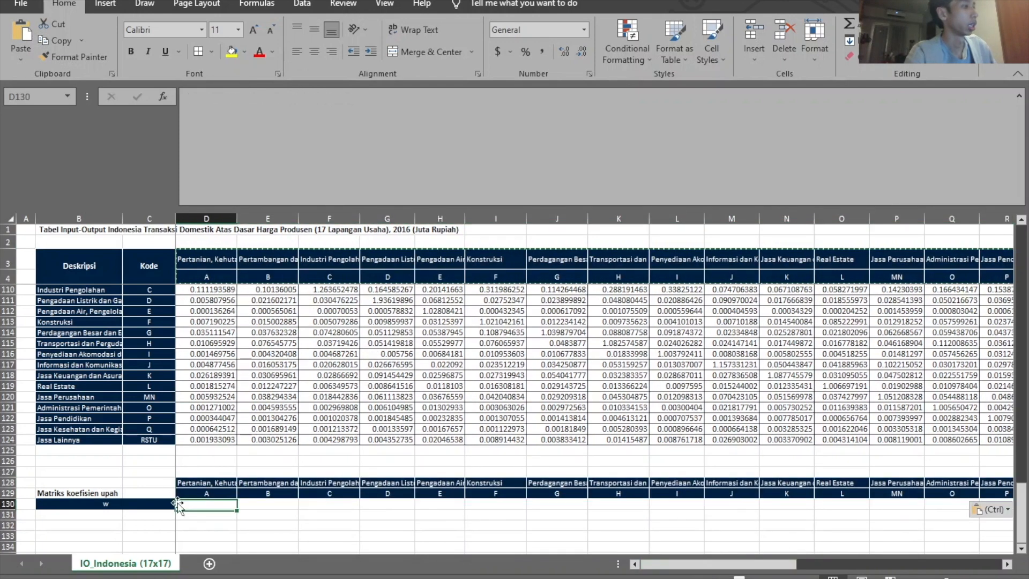
# Merge and center the Matriks koefisien upah title across B128:C129 and fill it yellow.
pyautogui.moveTo(120, 494); pyautogui.dragTo(140, 479)
pyautogui.click(424, 51)
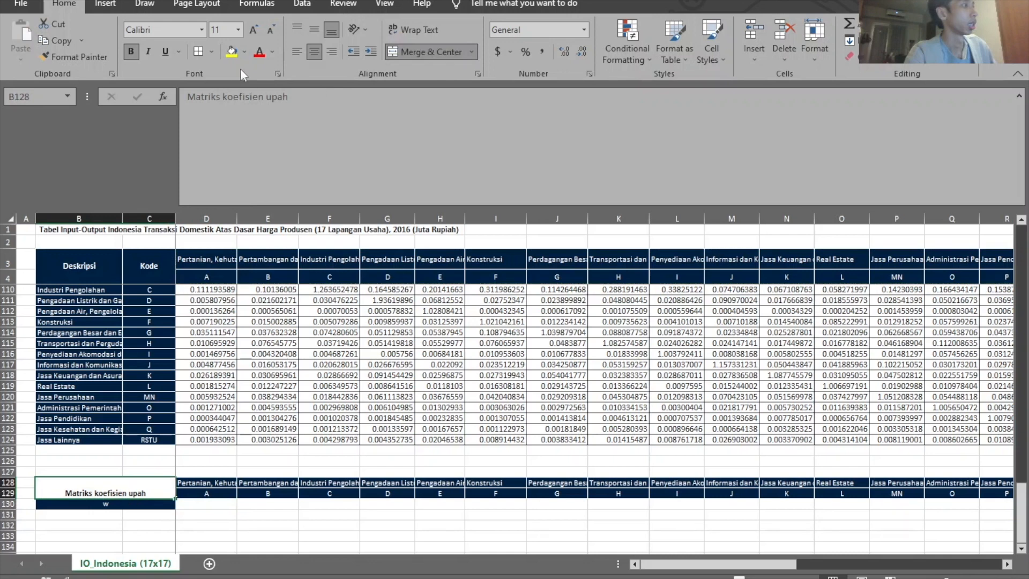
pyautogui.click(231, 52)
pyautogui.click(357, 401)
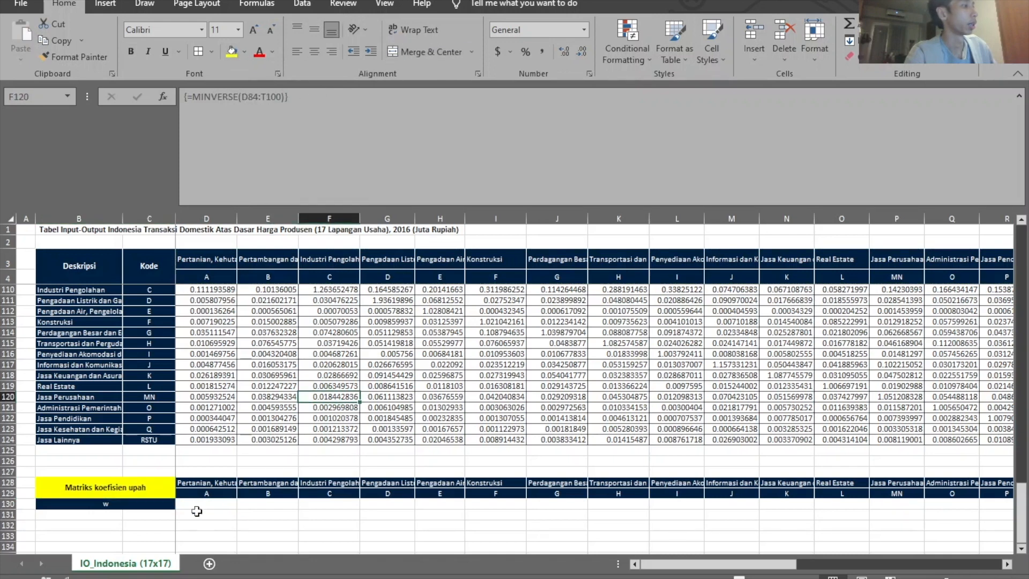
# Calculate sector A's wage coefficient in D130 by dividing its labour compensation D26 by its total input D31.
pyautogui.click(187, 506)
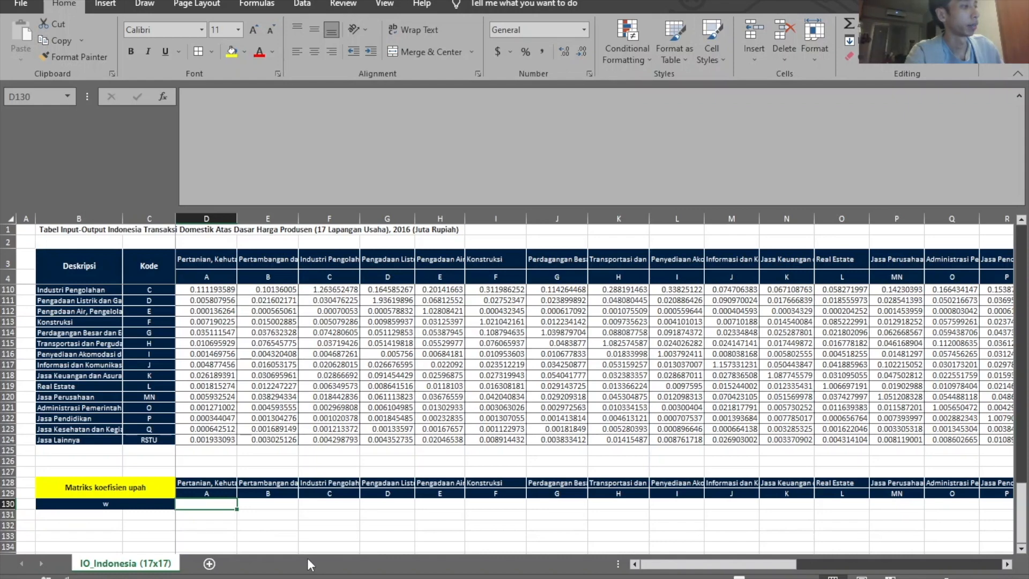
pyautogui.write('=')
pyautogui.scroll(20, 178, 428)
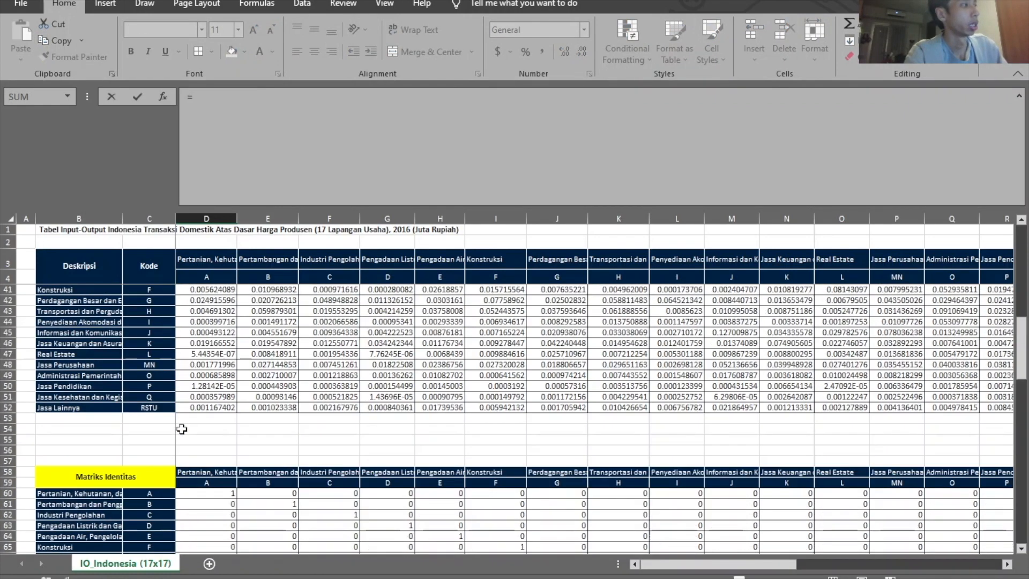
pyautogui.scroll(-1, 182, 426)
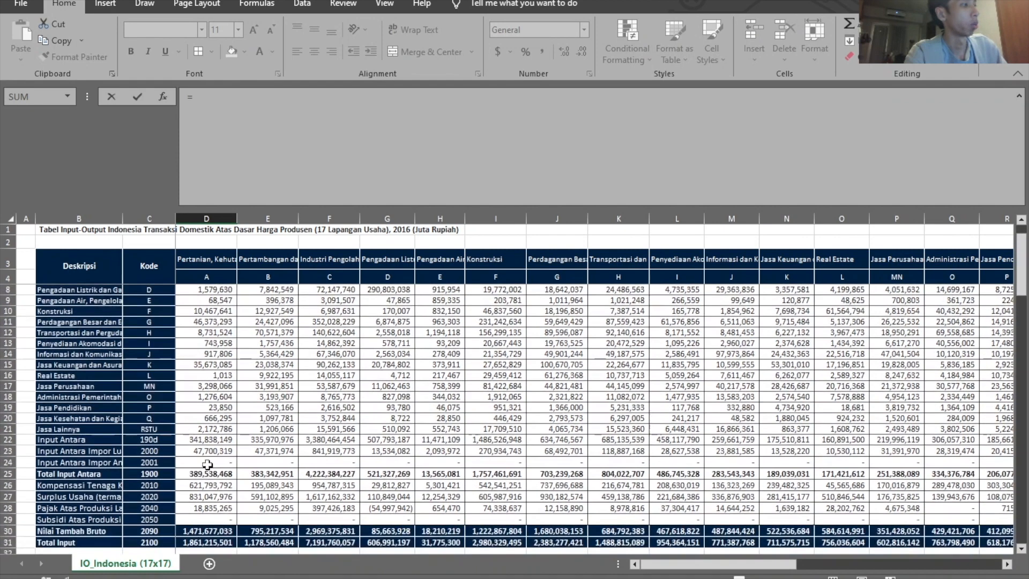
pyautogui.click(197, 488)
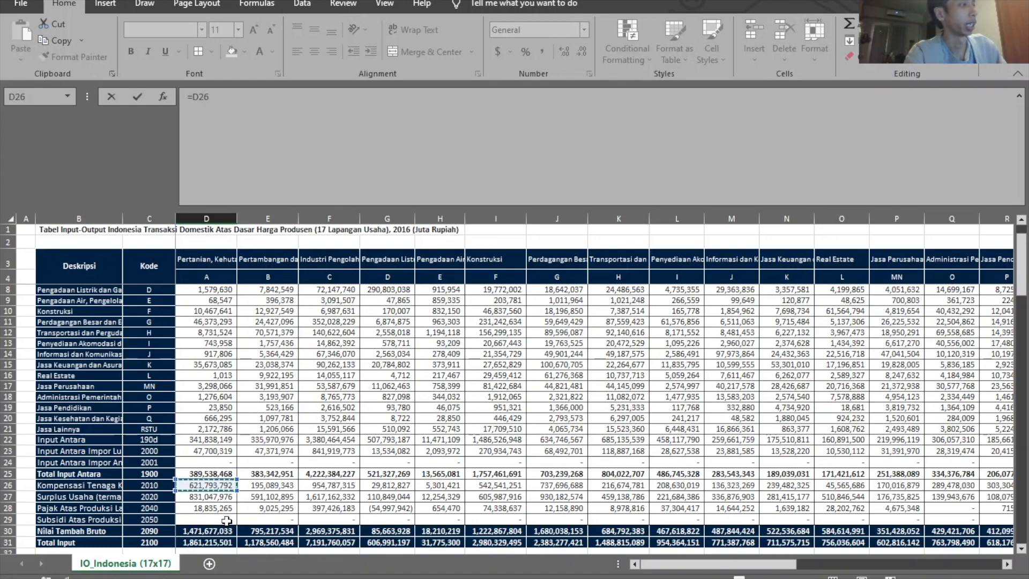
pyautogui.write('/')
pyautogui.click(217, 543)
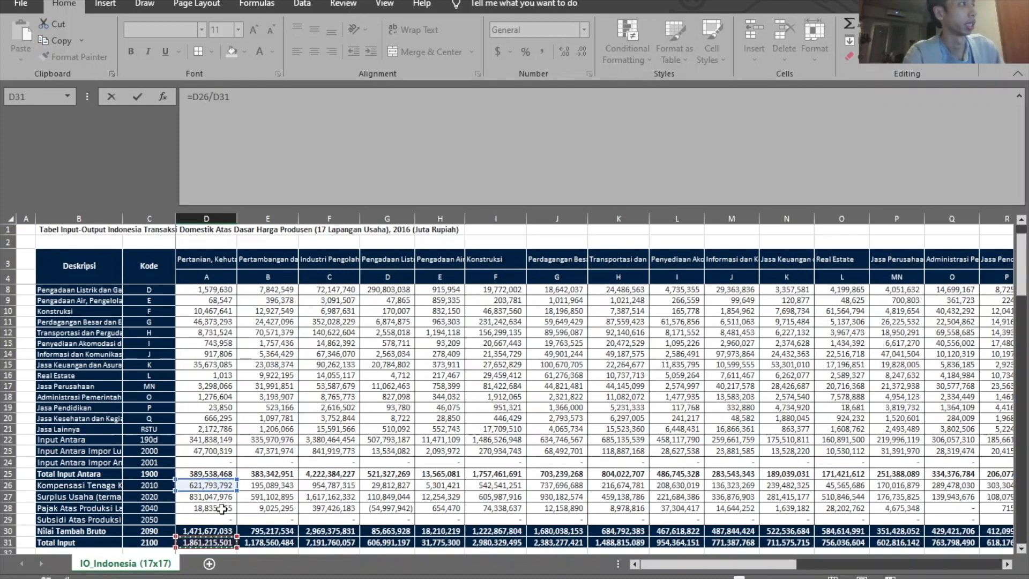
pyautogui.press('Return')
# Fill the wage coefficient formula from D130 across all remaining sectors through T130.
pyautogui.scroll(-2, 225, 509)
pyautogui.click(223, 471)
pyautogui.moveTo(287, 471); pyautogui.dragTo(887, 487)
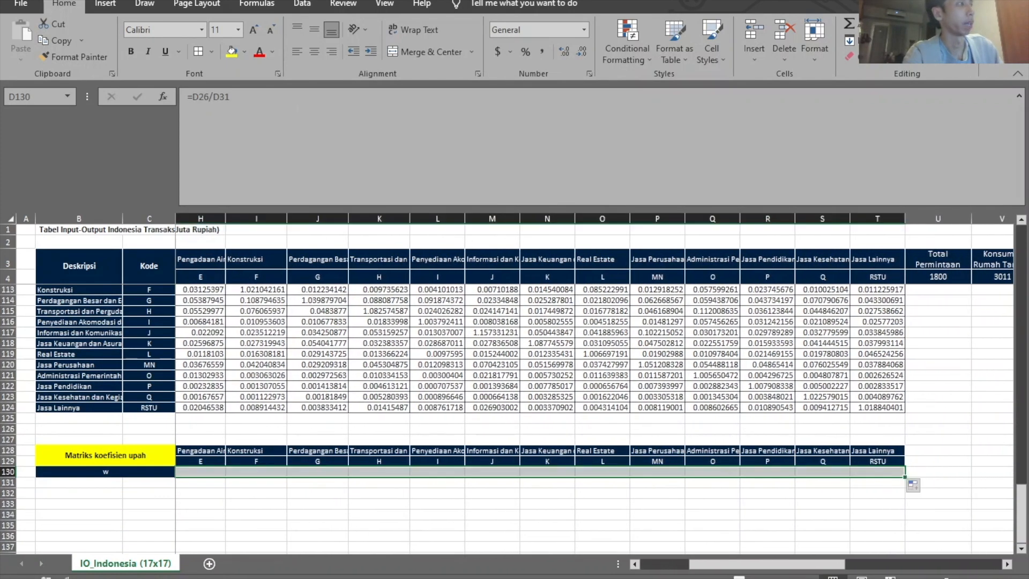
pyautogui.click(634, 563)
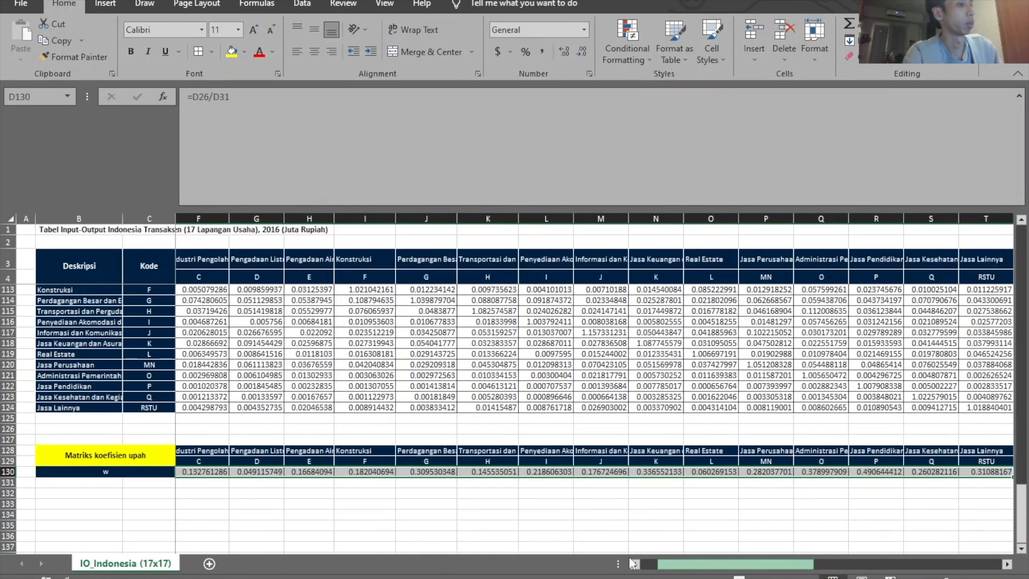
pyautogui.click(634, 563)
pyautogui.click(231, 502)
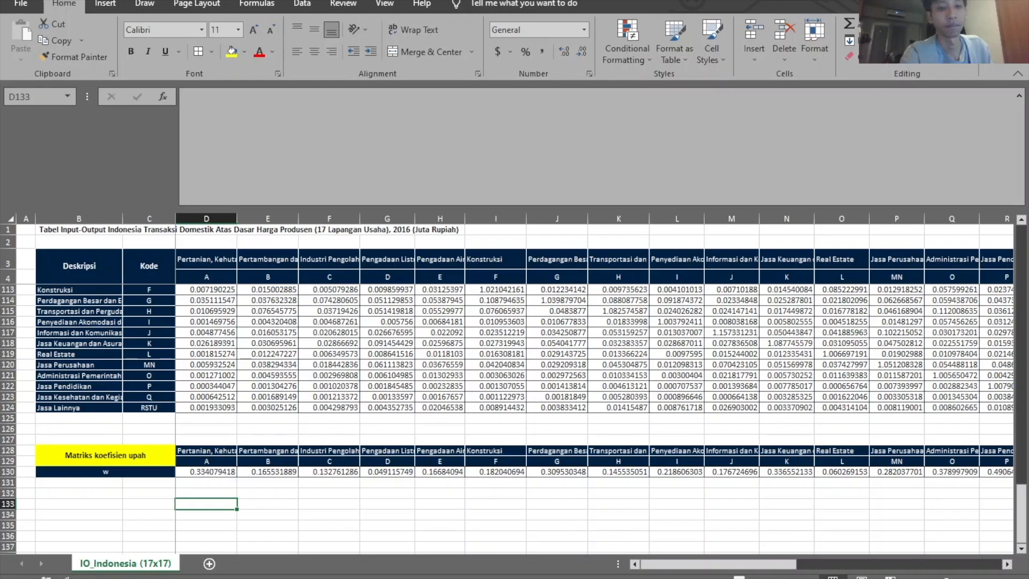
# Switch to the Contoh sheet of the example workbook and enter the bold title Matriks diagonal koefisien upah in B60.
pyautogui.hotkey('alt', 'Tab')
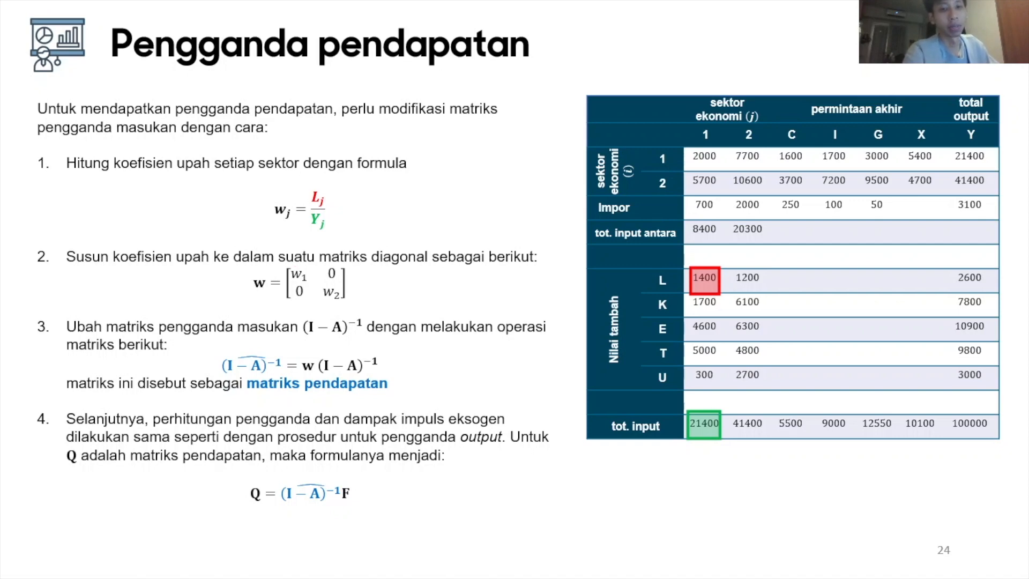
pyautogui.hotkey('alt', 'Tab')
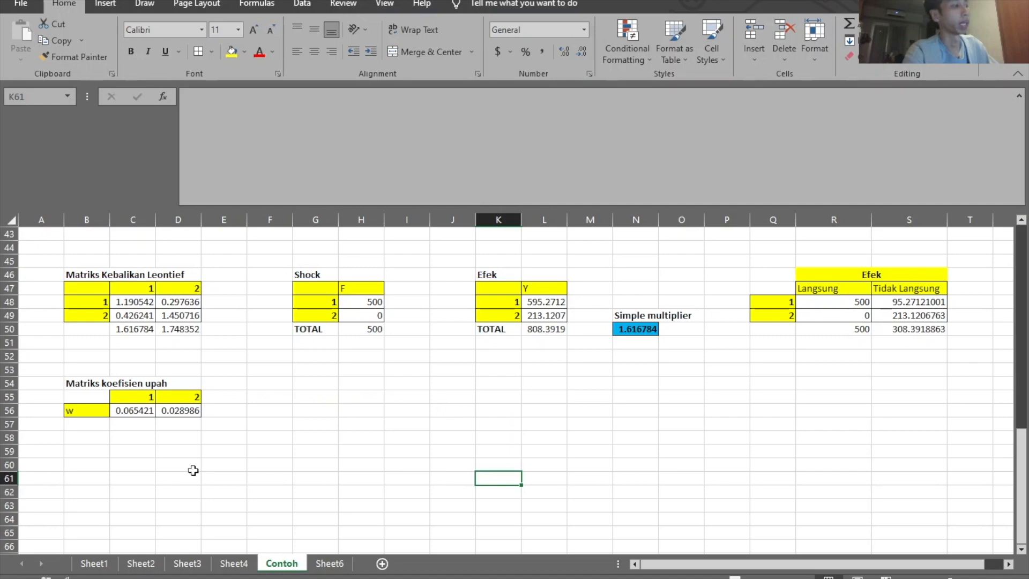
pyautogui.click(89, 450)
pyautogui.click(91, 464)
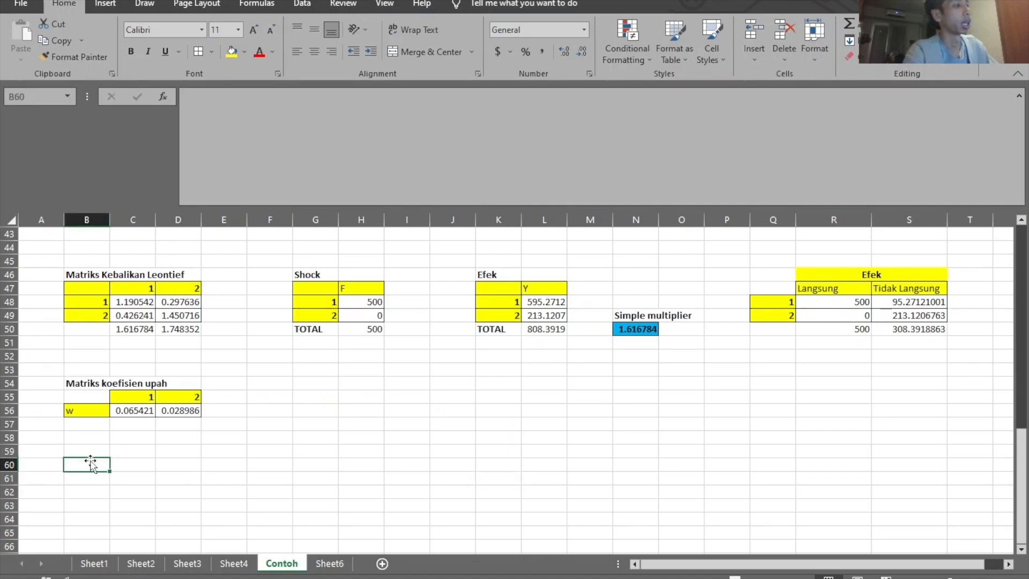
pyautogui.write('Matriks diagonal')
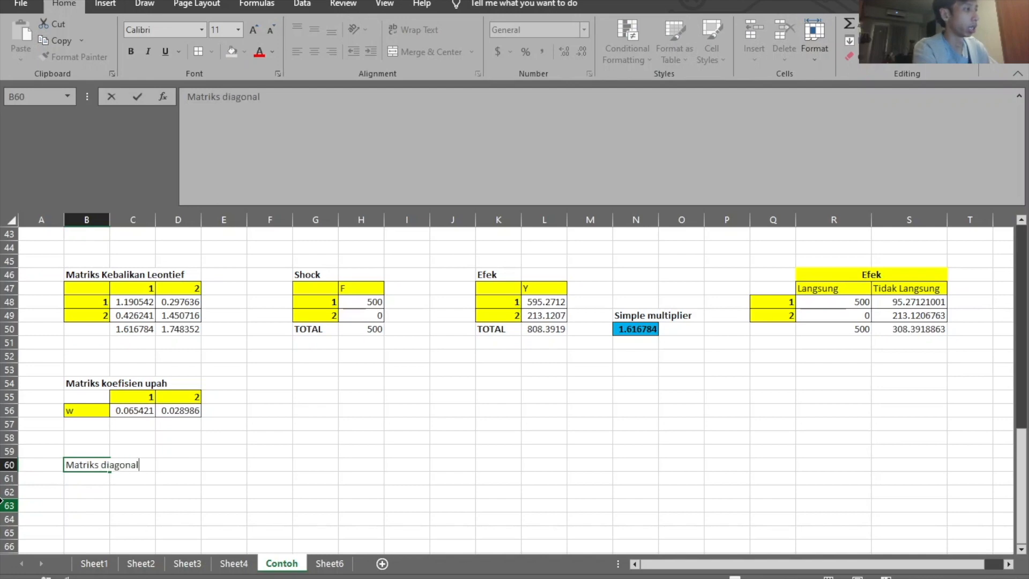
pyautogui.write(' koefisien upah')
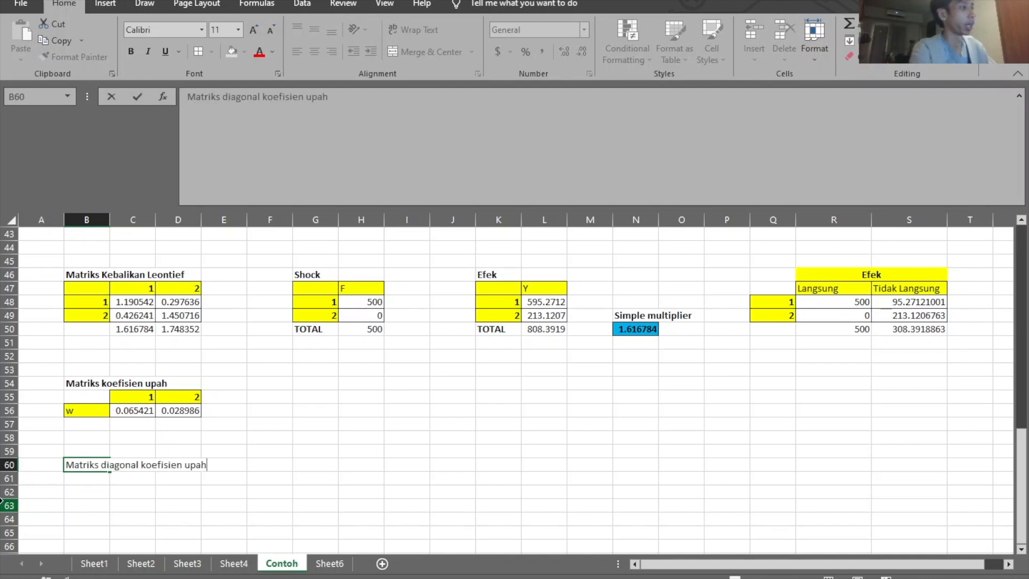
pyautogui.press('Return')
pyautogui.press('Up')
pyautogui.hotkey('ctrl', 'b')
pyautogui.scroll(-1, 92, 457)
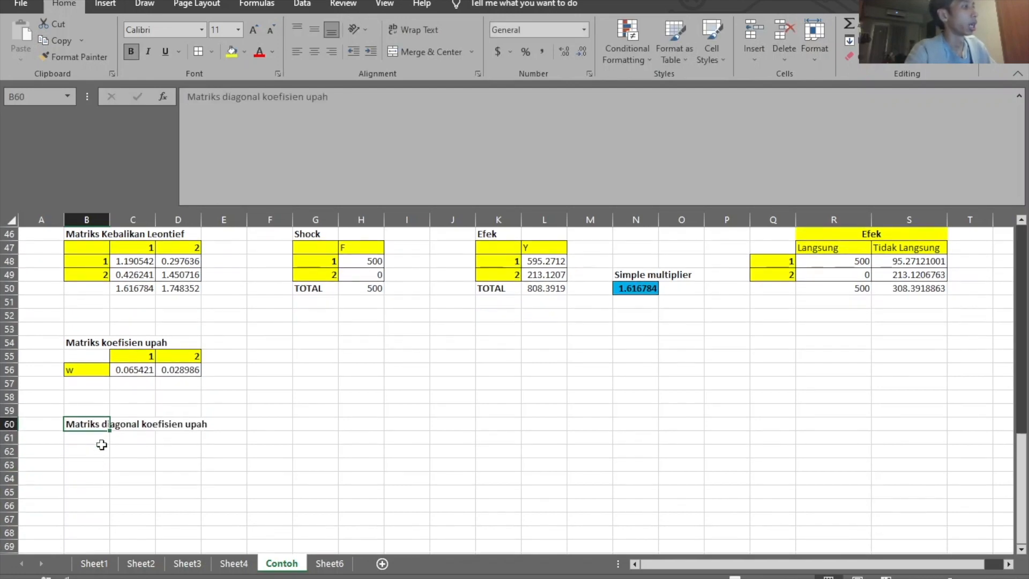
# Copy the Matriks Kebalikan Leontief row labels B47:B49 to B61 and its column headers C47:D47 to C61.
pyautogui.click(90, 251)
pyautogui.moveTo(90, 251); pyautogui.dragTo(92, 272)
pyautogui.hotkey('ctrl', 'c')
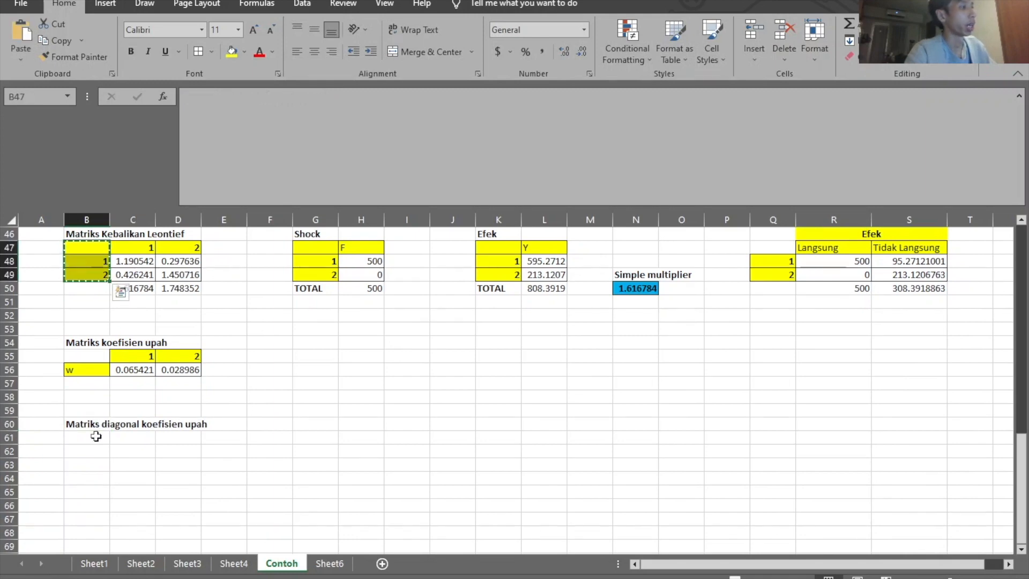
pyautogui.click(95, 437)
pyautogui.hotkey('ctrl', 'v')
pyautogui.click(156, 247)
pyautogui.moveTo(156, 247); pyautogui.dragTo(188, 248)
pyautogui.hotkey('ctrl', 'c')
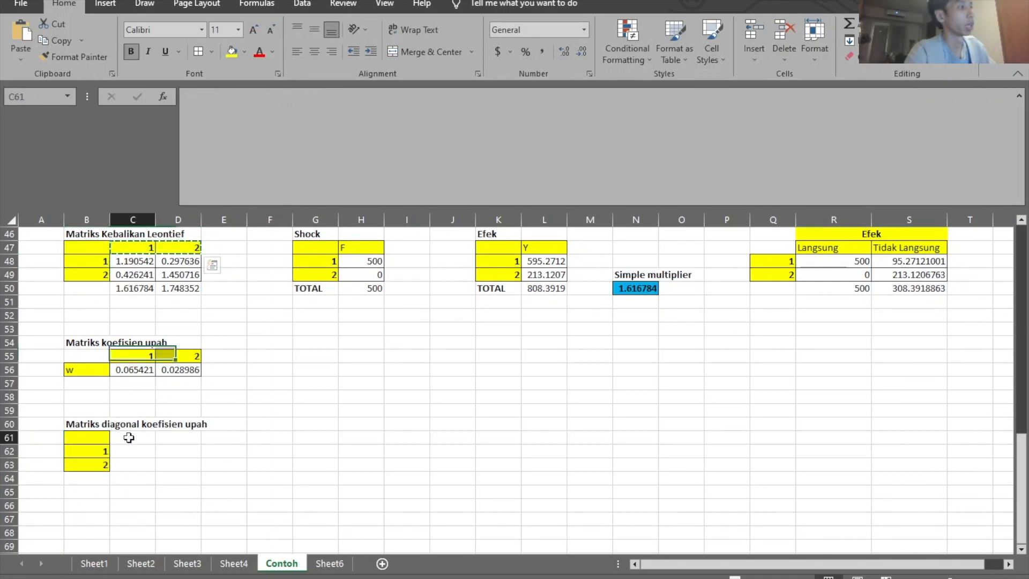
pyautogui.click(133, 437)
pyautogui.hotkey('ctrl', 'v')
# Add borders to the diagonal matrix cells C62:D63 and fill them all with 0.
pyautogui.click(128, 451)
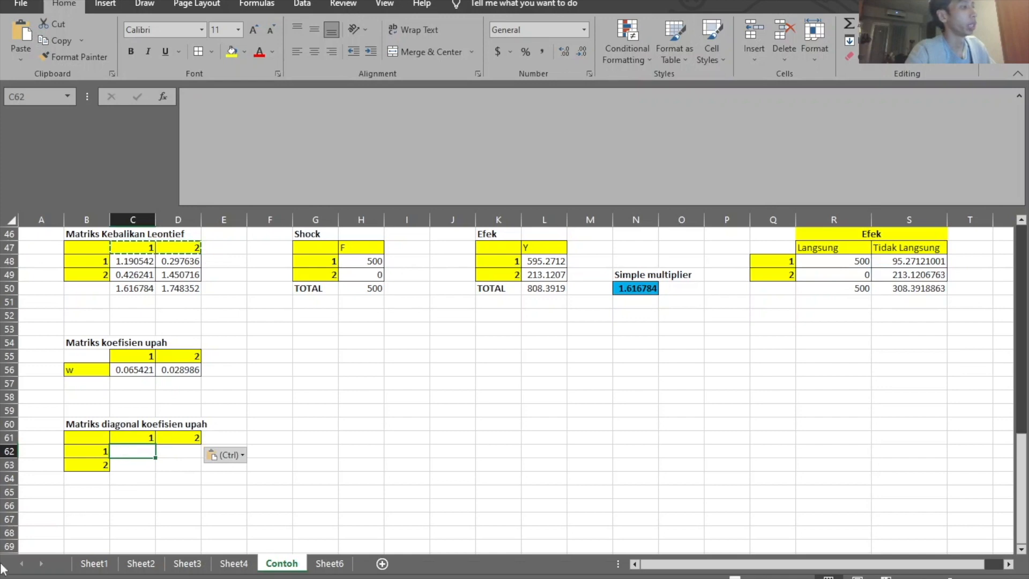
pyautogui.moveTo(133, 452); pyautogui.dragTo(174, 468)
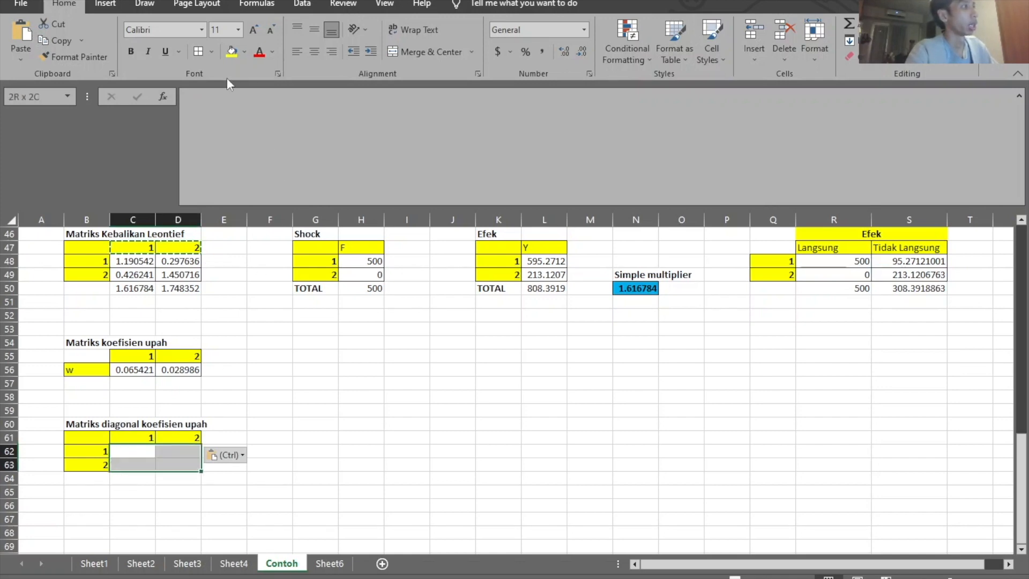
pyautogui.click(199, 52)
pyautogui.moveTo(488, 369); pyautogui.dragTo(467, 373)
pyautogui.click(153, 455)
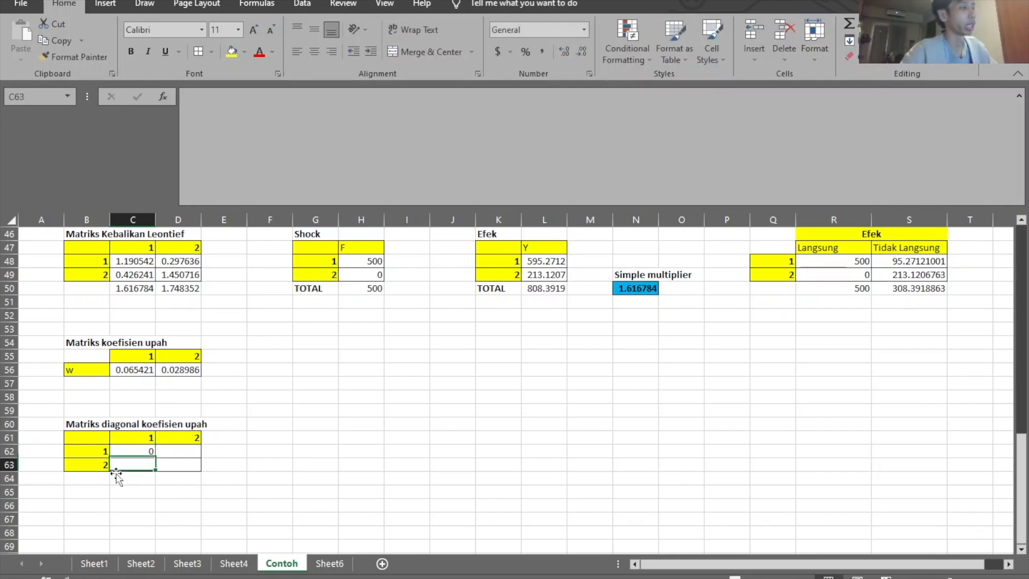
pyautogui.write('0')
pyautogui.hotkey('ctrl', 'Return')
pyautogui.moveTo(155, 458); pyautogui.dragTo(200, 471)
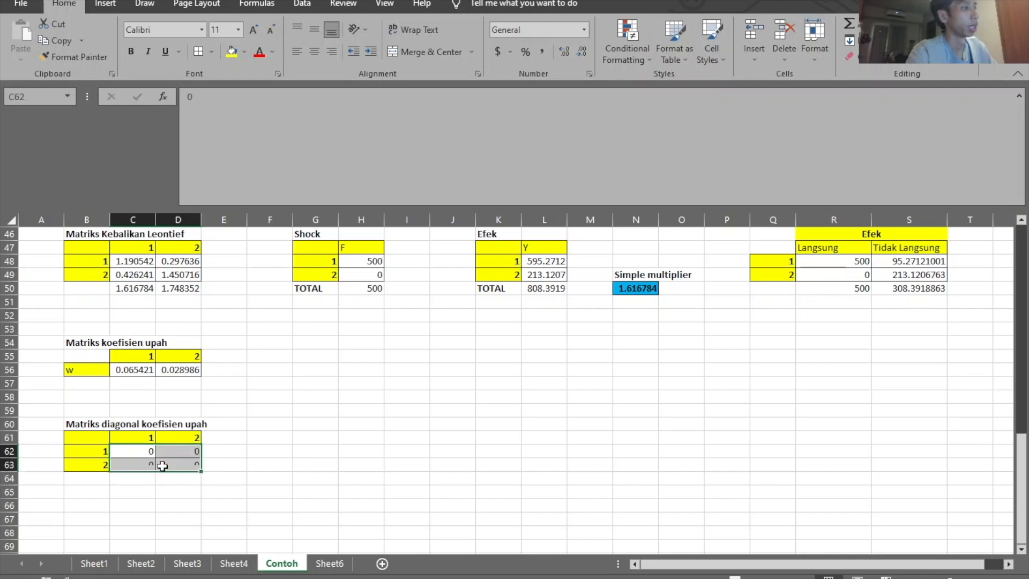
# Link the diagonal cells to the wage coefficients, setting C62 to =C56 and D63 to =D56.
pyautogui.click(134, 451)
pyautogui.write('=')
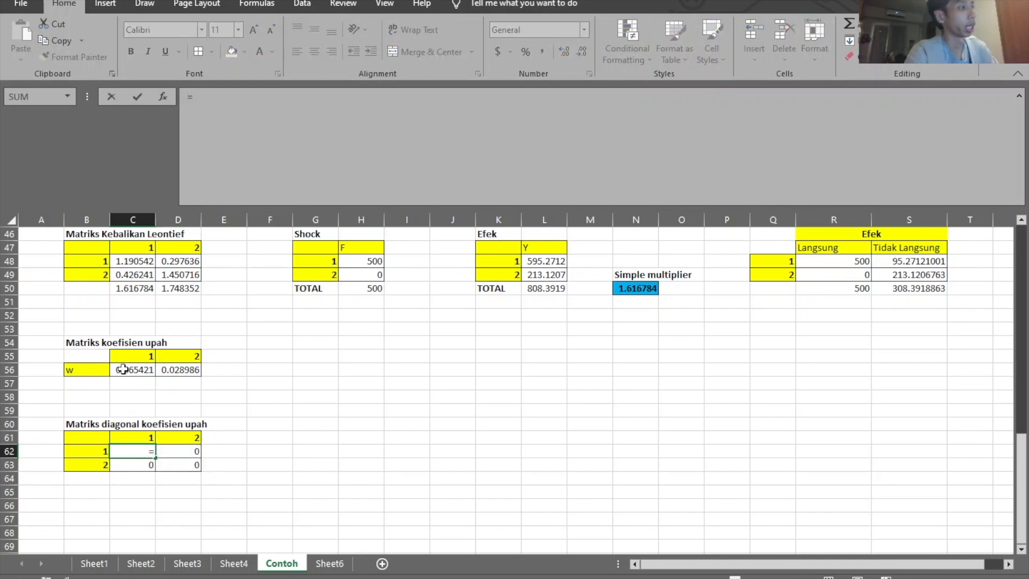
pyautogui.click(123, 369)
pyautogui.hotkey('ctrl', 'Return')
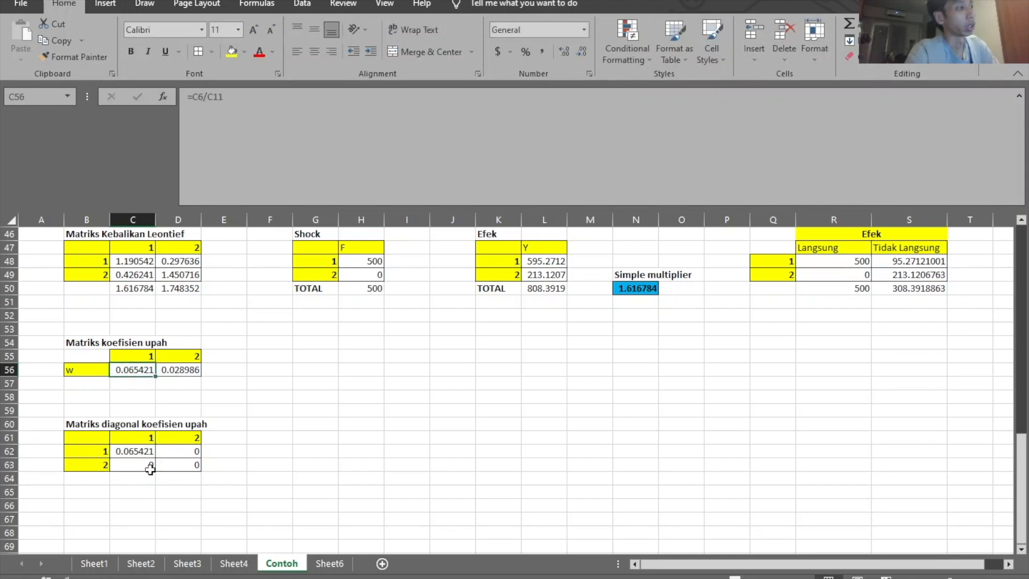
pyautogui.click(182, 465)
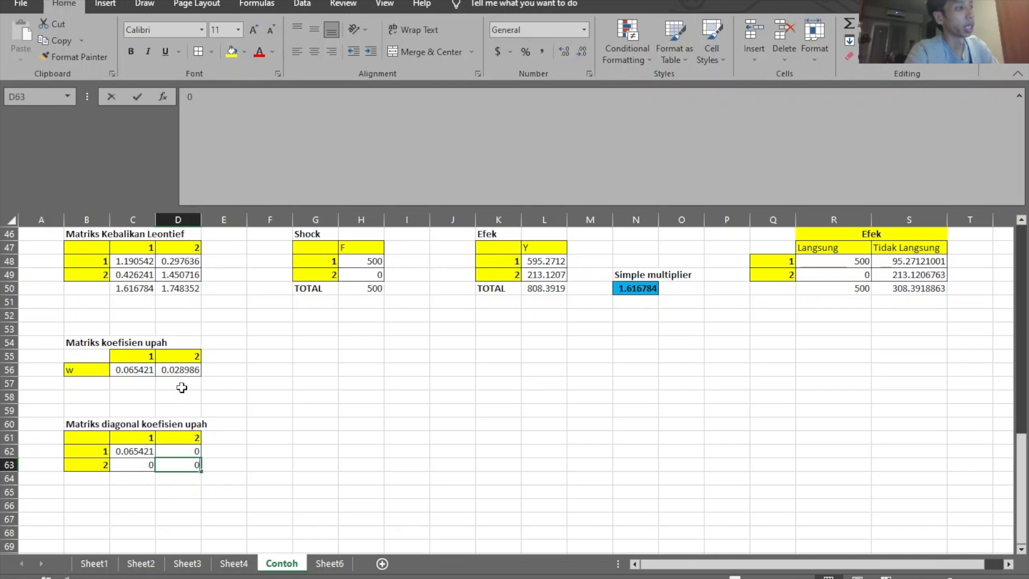
pyautogui.write('=')
pyautogui.click(178, 369)
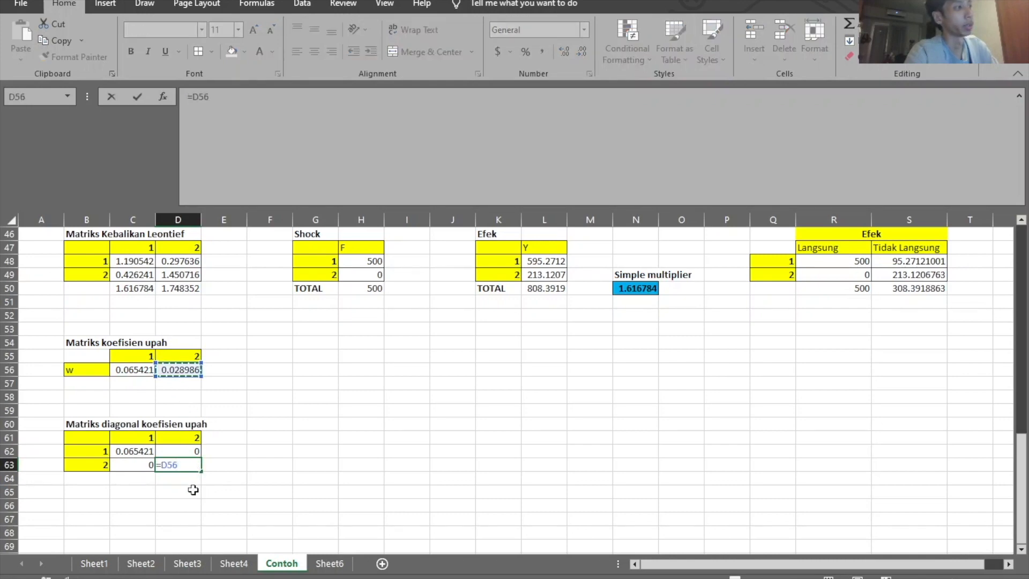
pyautogui.press('Return')
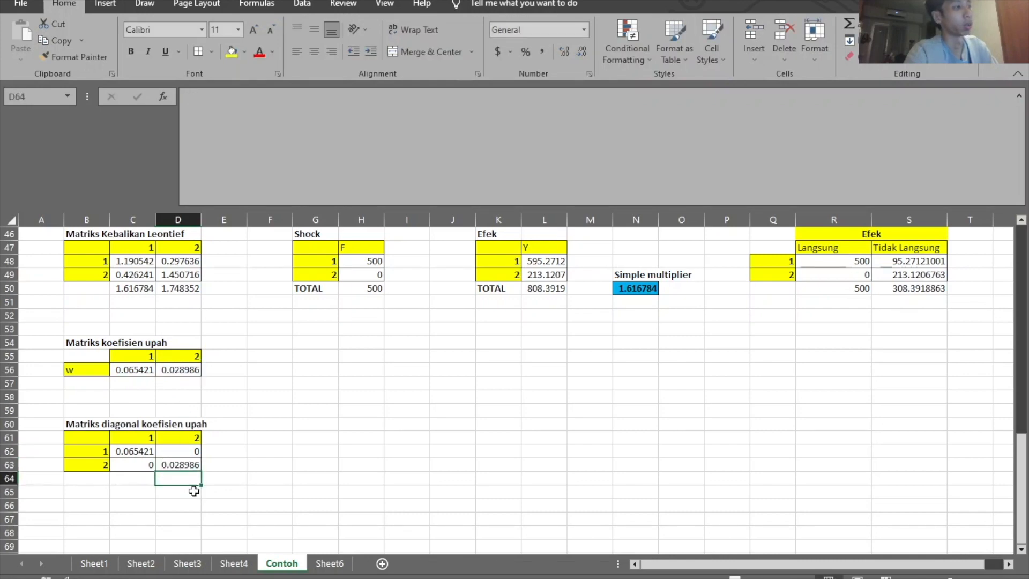
pyautogui.click(389, 504)
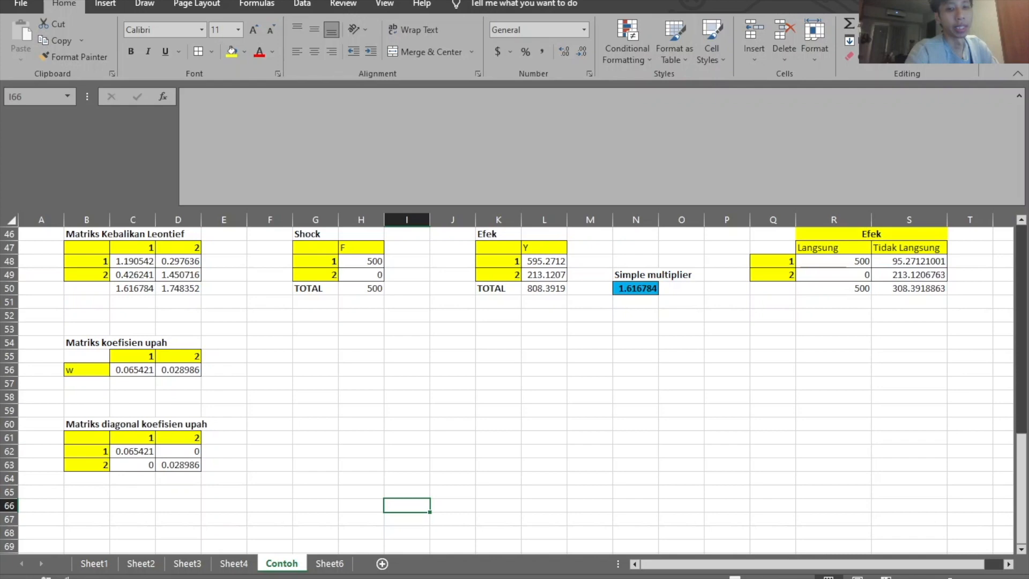
# Switch to the IO_Indonesia (17x17) workbook and enter the title Matriks diagonal koefisien upah in B134.
pyautogui.hotkey('alt', 'Tab')
pyautogui.click(68, 516)
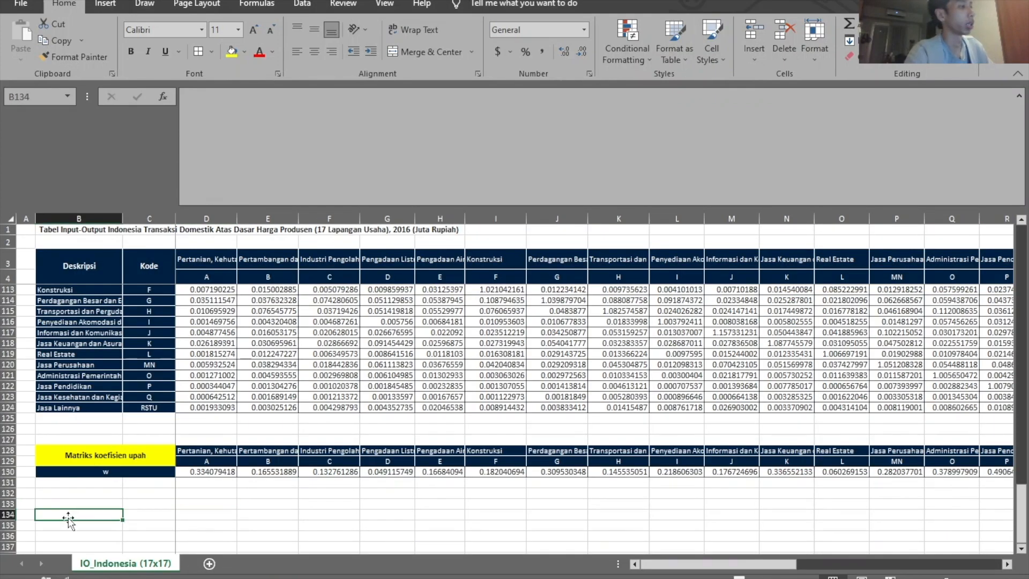
pyautogui.write('Matriks ')
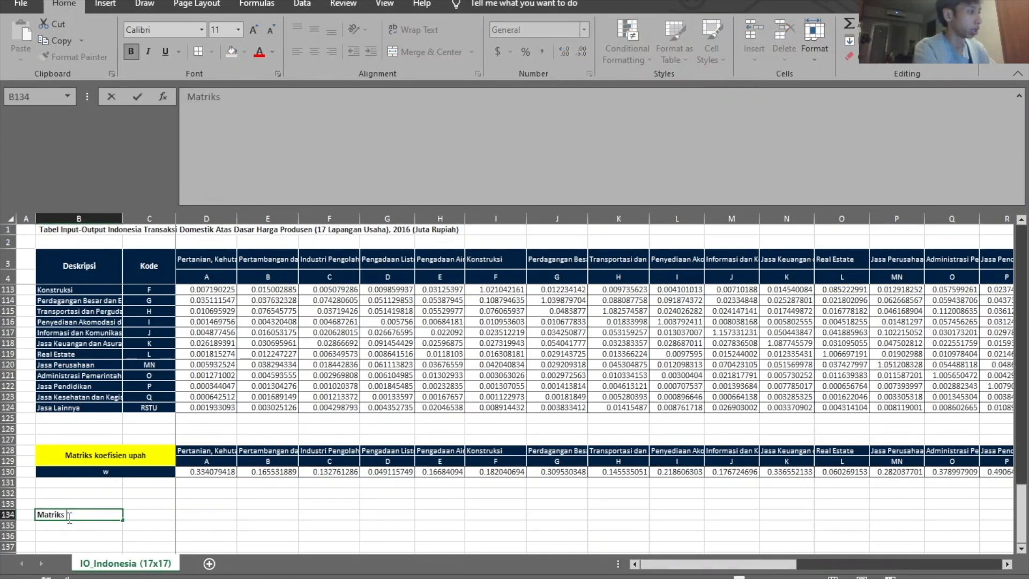
pyautogui.write('koefisien')
pyautogui.press('BackSpace')
pyautogui.press('BackSpace')
pyautogui.press('BackSpace')
pyautogui.press('BackSpace')
pyautogui.press('BackSpace')
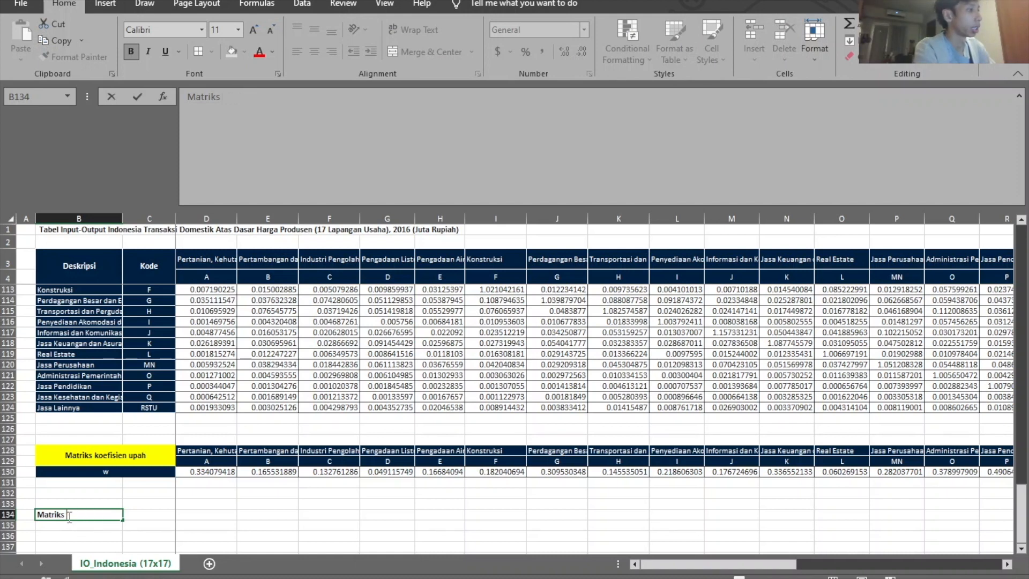
pyautogui.press('BackSpace')
pyautogui.press('BackSpace')
pyautogui.press('BackSpace')
pyautogui.press('BackSpace')
pyautogui.write('ago')
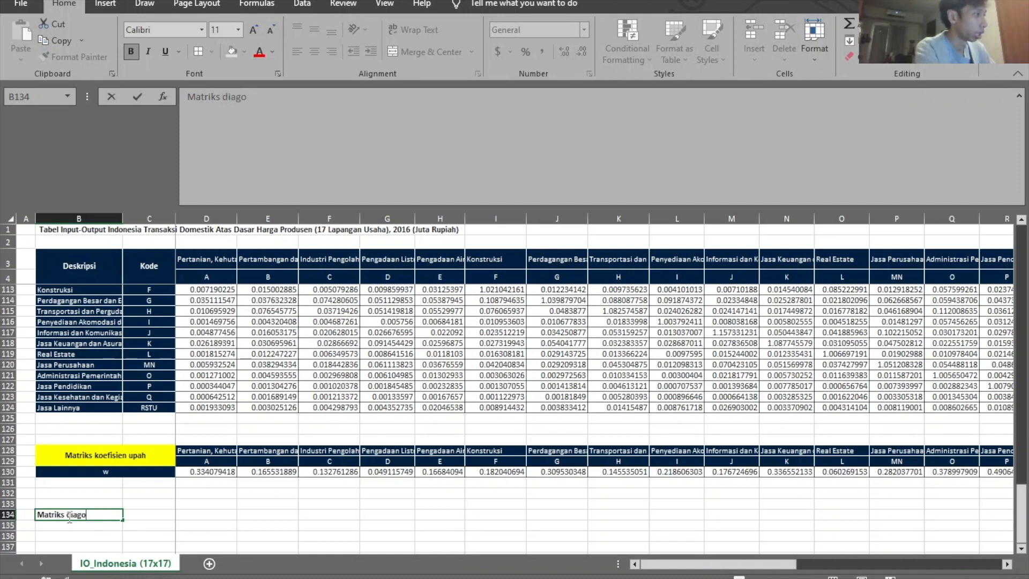
pyautogui.write('nal koefisien upah')
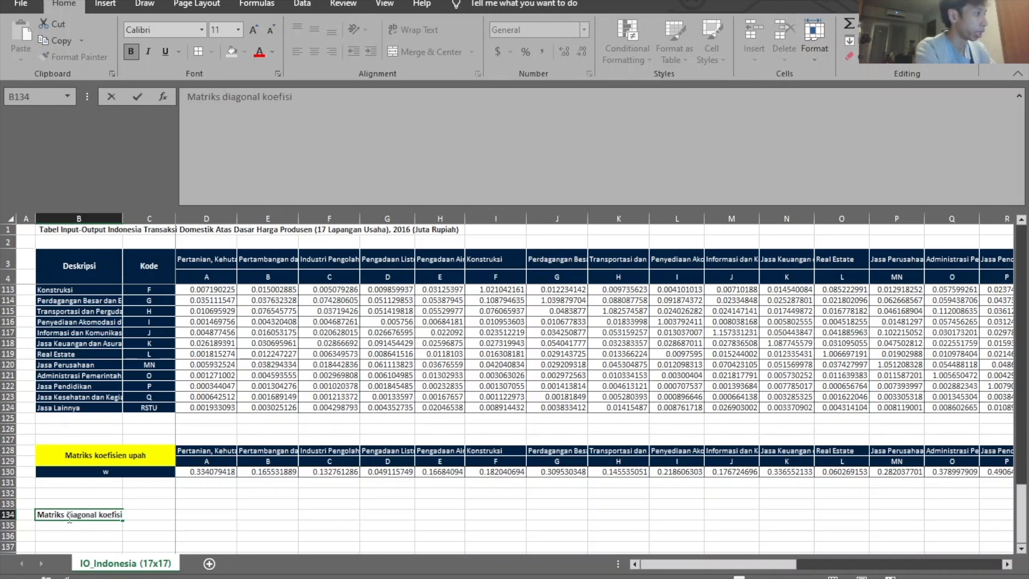
# Fill the Matriks diagonal koefisien upah title yellow, merge and center it across B134:C135, and align it vertically to the middle.
pyautogui.click(68, 516)
pyautogui.moveTo(68, 516); pyautogui.dragTo(150, 525)
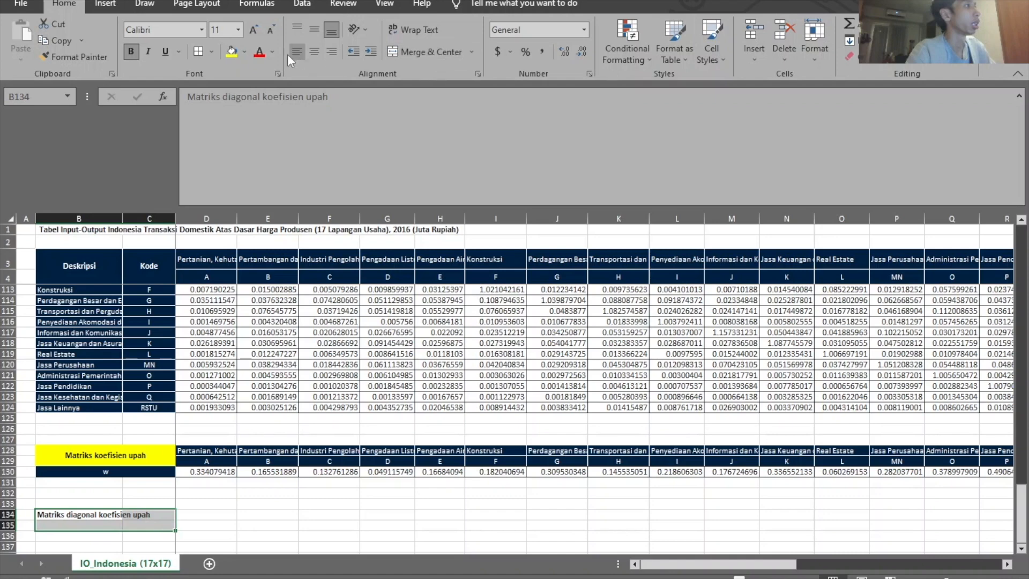
pyautogui.click(231, 52)
pyautogui.click(423, 52)
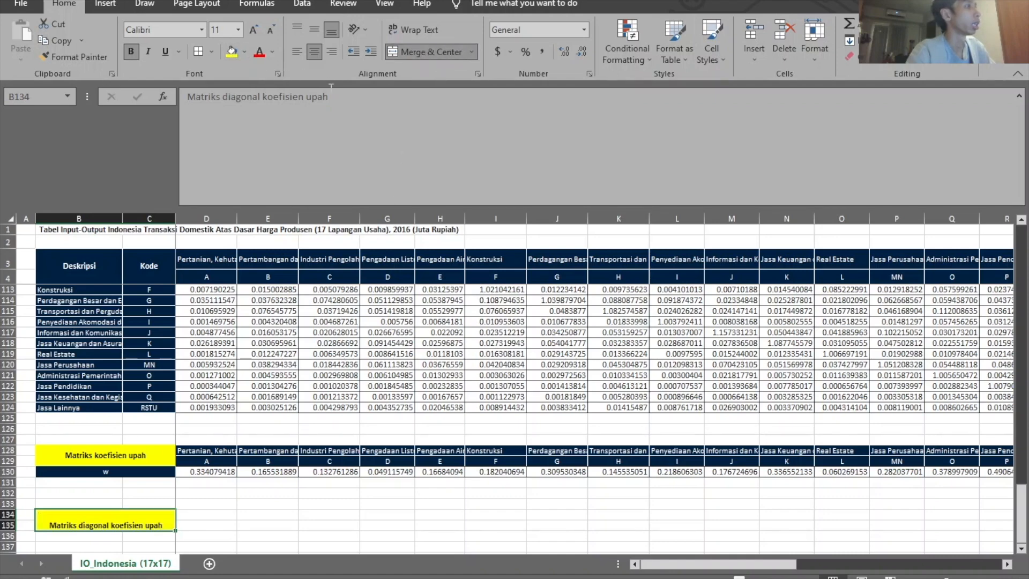
pyautogui.click(313, 29)
# Copy the sector name and code headers from rows 128 and 129 into rows 134 and 135, starting at D134.
pyautogui.moveTo(198, 455); pyautogui.dragTo(779, 459)
pyautogui.hotkey('ctrl', 'c')
pyautogui.moveTo(790, 563); pyautogui.dragTo(718, 563)
pyautogui.scroll(-1, 375, 428)
pyautogui.click(184, 483)
pyautogui.hotkey('ctrl', 'v')
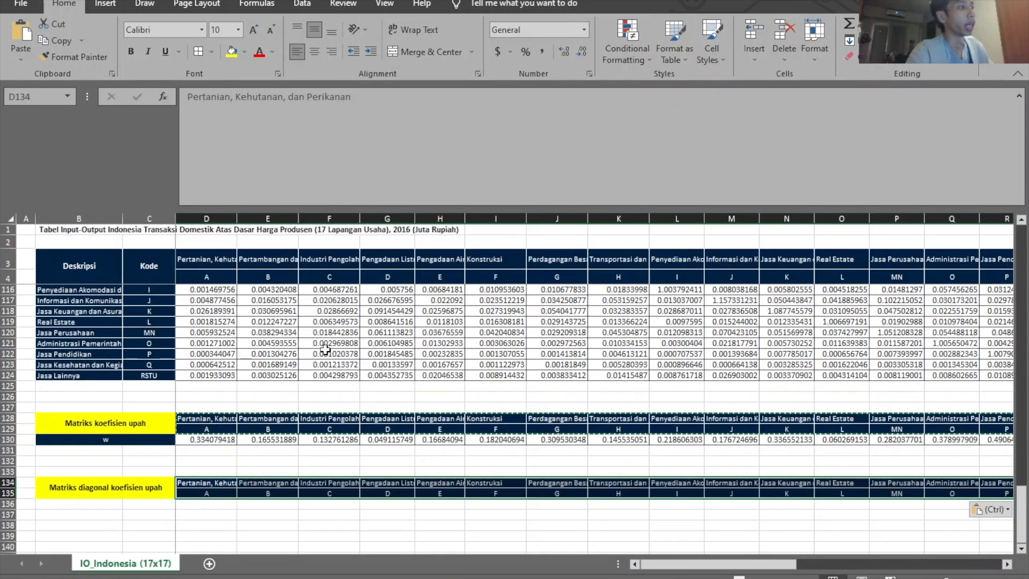
# Copy the 17 sector name and code row labels from the inverse matrix above into columns B and C, starting at B136.
pyautogui.scroll(3, 150, 385)
pyautogui.moveTo(68, 303); pyautogui.dragTo(151, 470)
pyautogui.hotkey('ctrl', 'c')
pyautogui.scroll(-5, 119, 436)
pyautogui.click(119, 436)
pyautogui.hotkey('ctrl', 'v')
pyautogui.click(206, 439)
pyautogui.scroll(-1, 259, 477)
pyautogui.scroll(-2, 259, 478)
pyautogui.scroll(2, 258, 477)
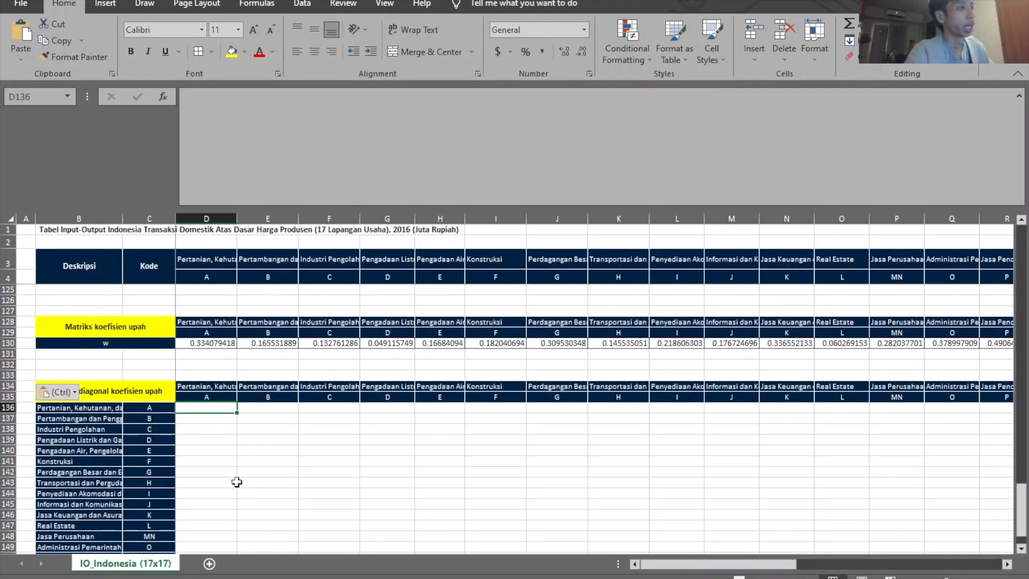
pyautogui.scroll(-1, 239, 461)
pyautogui.scroll(1, 241, 458)
pyautogui.moveTo(214, 343); pyautogui.dragTo(667, 348)
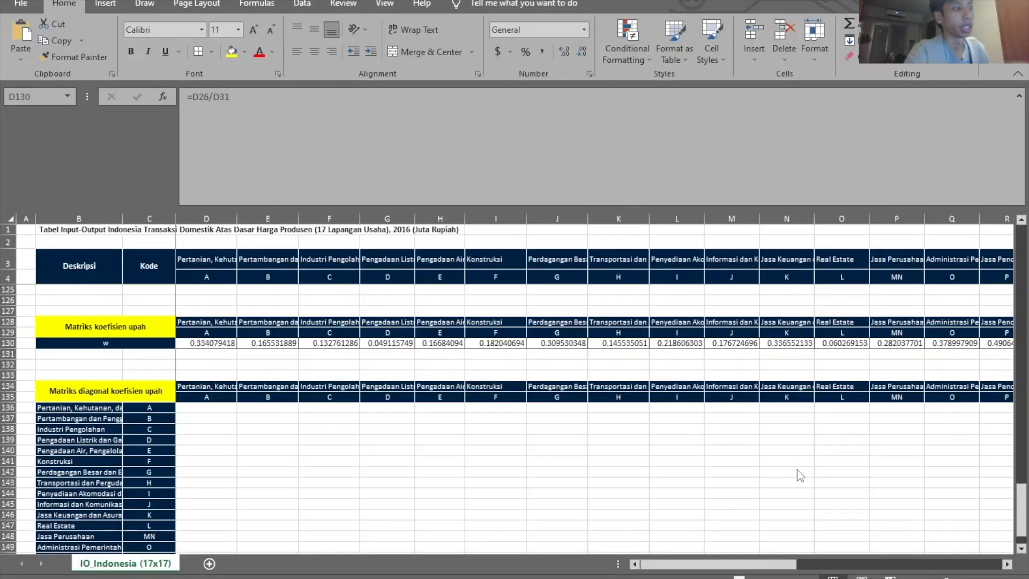
pyautogui.scroll(-2, 356, 493)
pyautogui.click(189, 340)
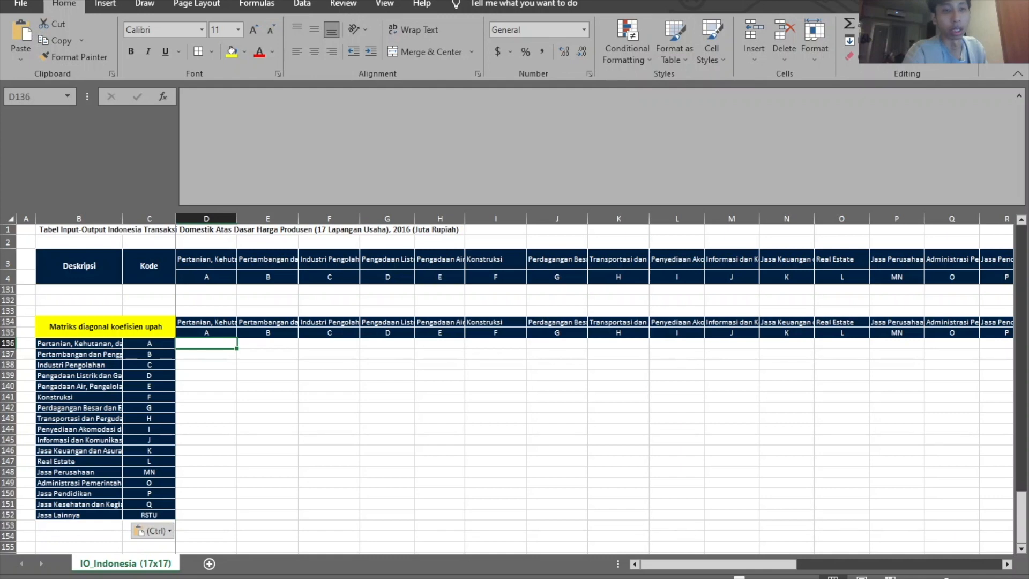
pyautogui.hotkey('alt', 'Tab')
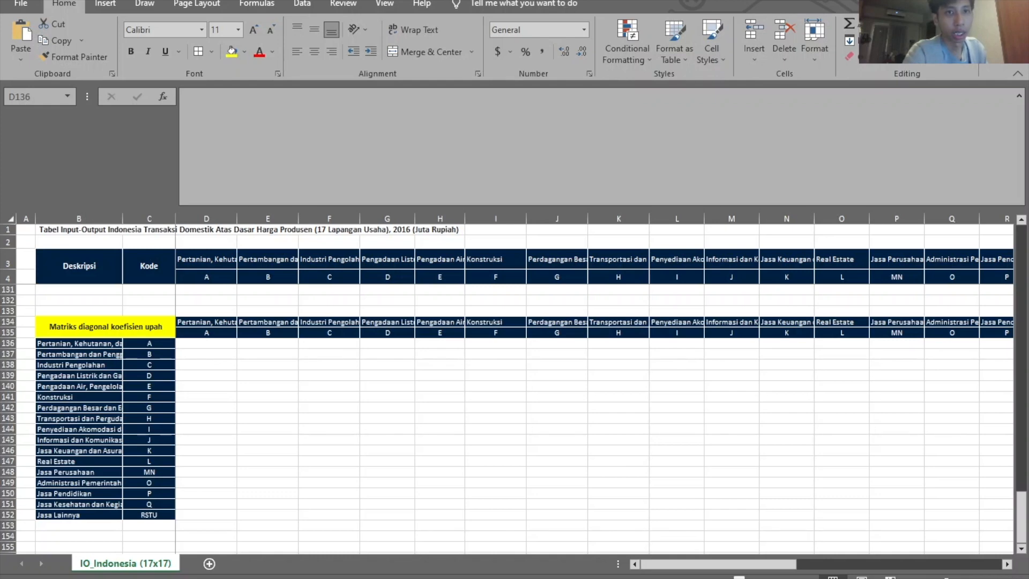
# Enter the trial formula =IF($C136=D$135,D$130,0) in D136, the first cell of the diagonal wage coefficient matrix.
pyautogui.click(240, 390)
pyautogui.scroll(2, 223, 397)
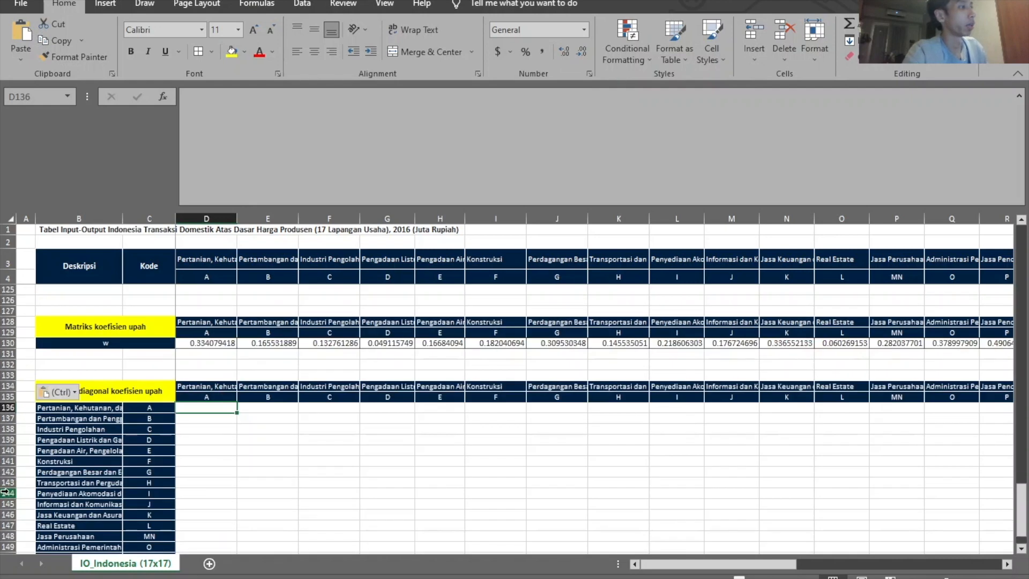
pyautogui.write('=if(')
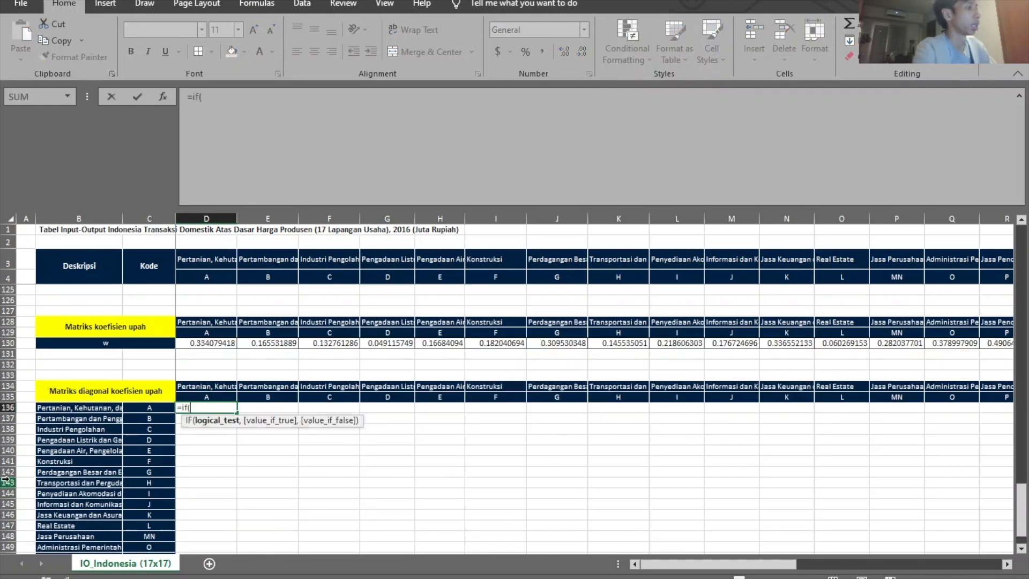
pyautogui.press('Left')
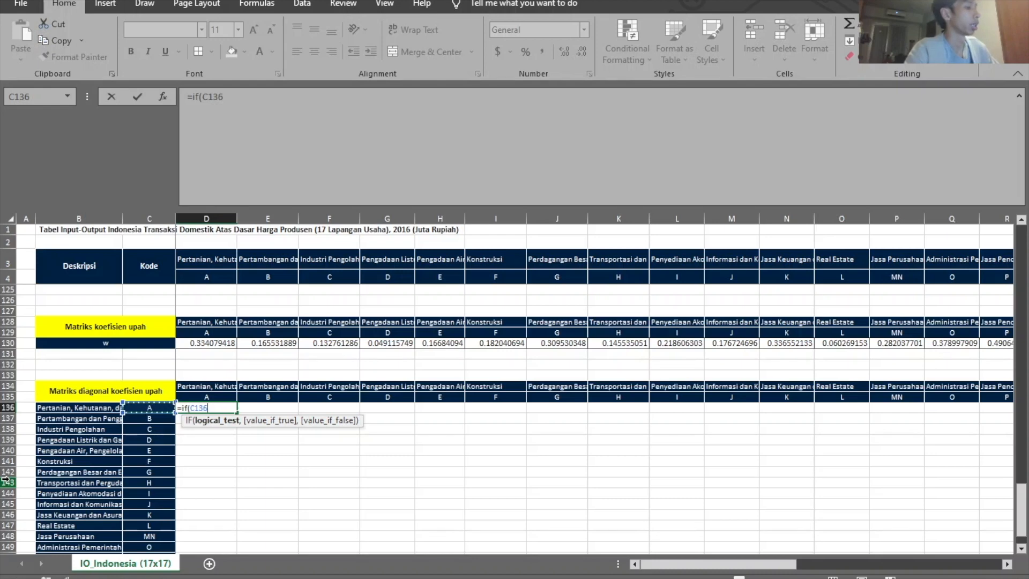
pyautogui.press('F4')
pyautogui.press('F4')
pyautogui.press('F4')
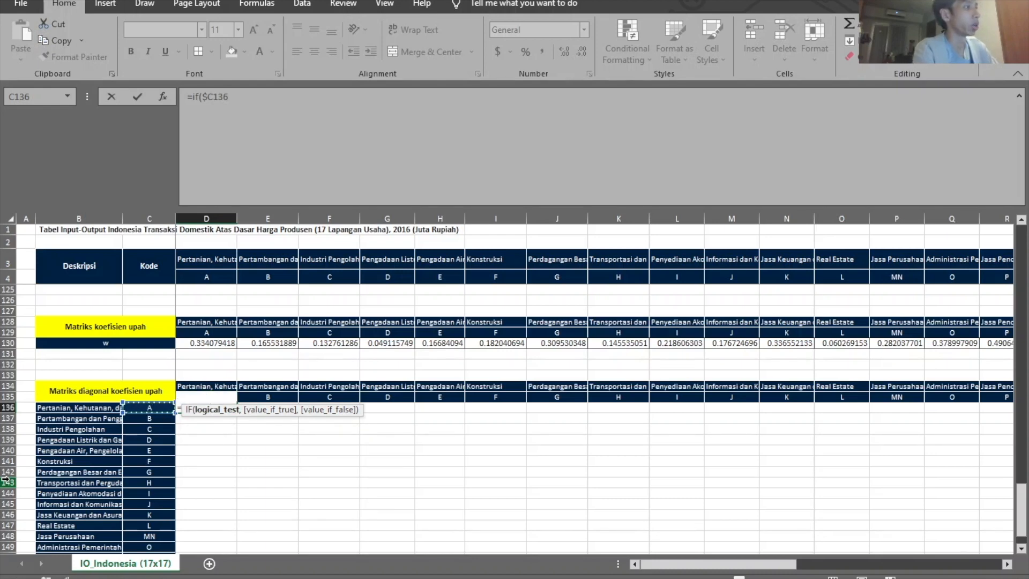
pyautogui.write('=')
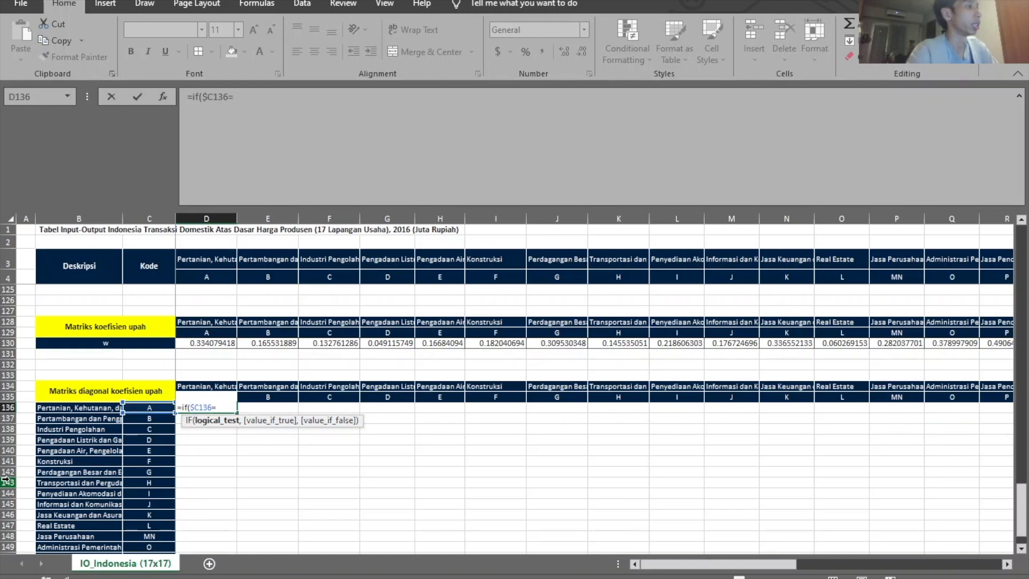
pyautogui.click(278, 395)
pyautogui.click(206, 396)
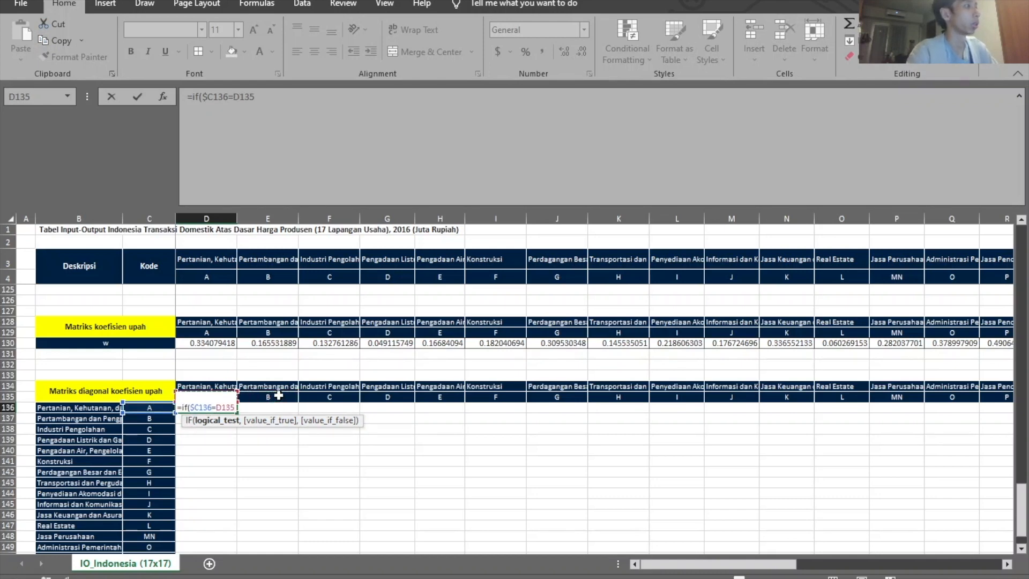
pyautogui.press('F4')
pyautogui.press('F4')
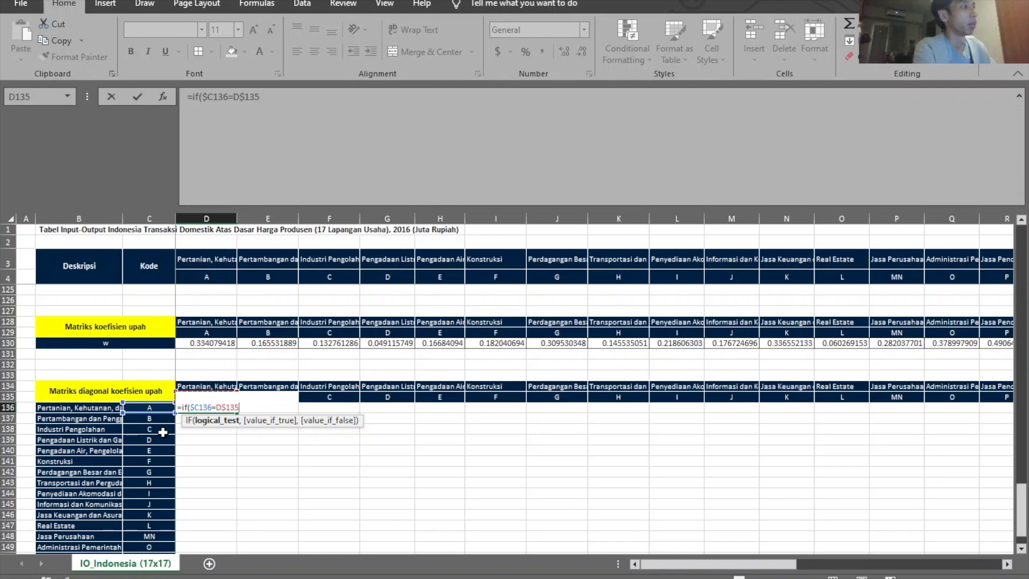
pyautogui.write(',')
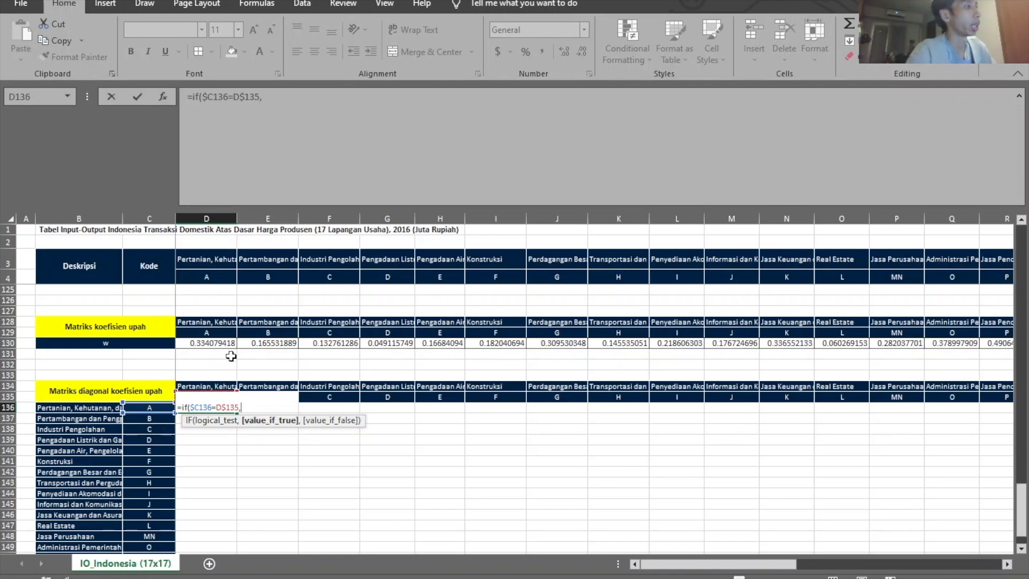
pyautogui.click(199, 343)
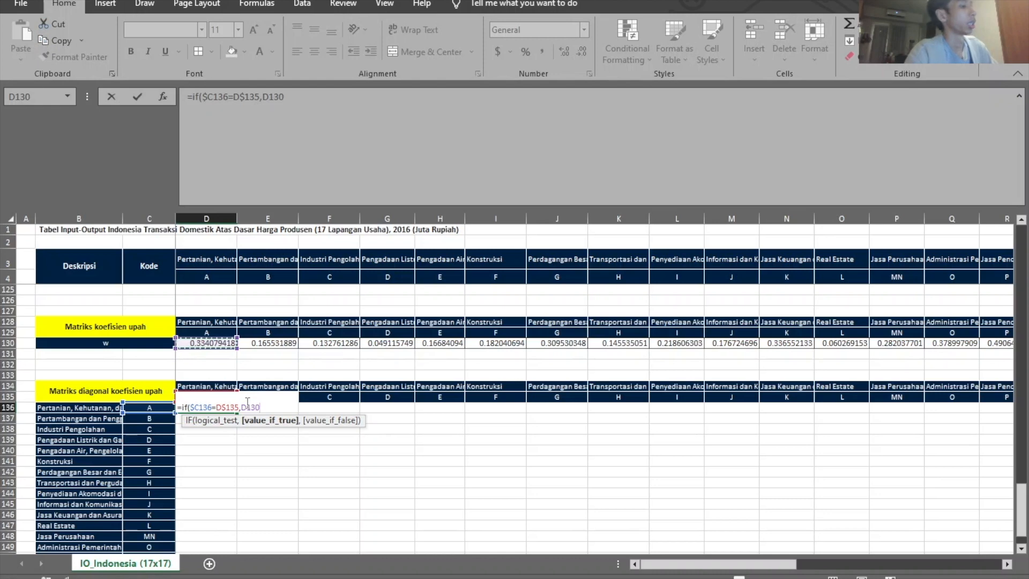
pyautogui.press('F4')
pyautogui.press('F4')
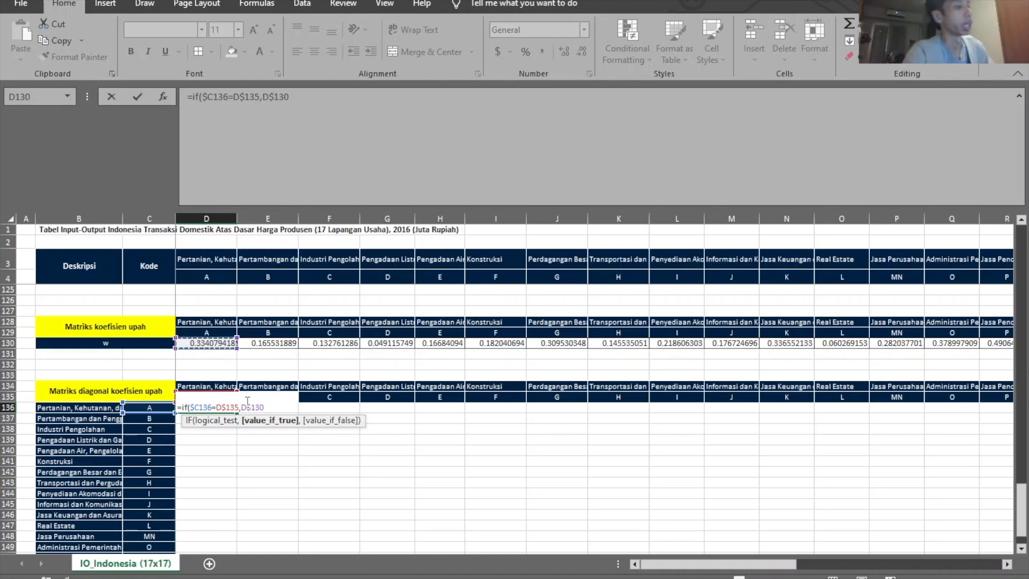
pyautogui.write(',0)')
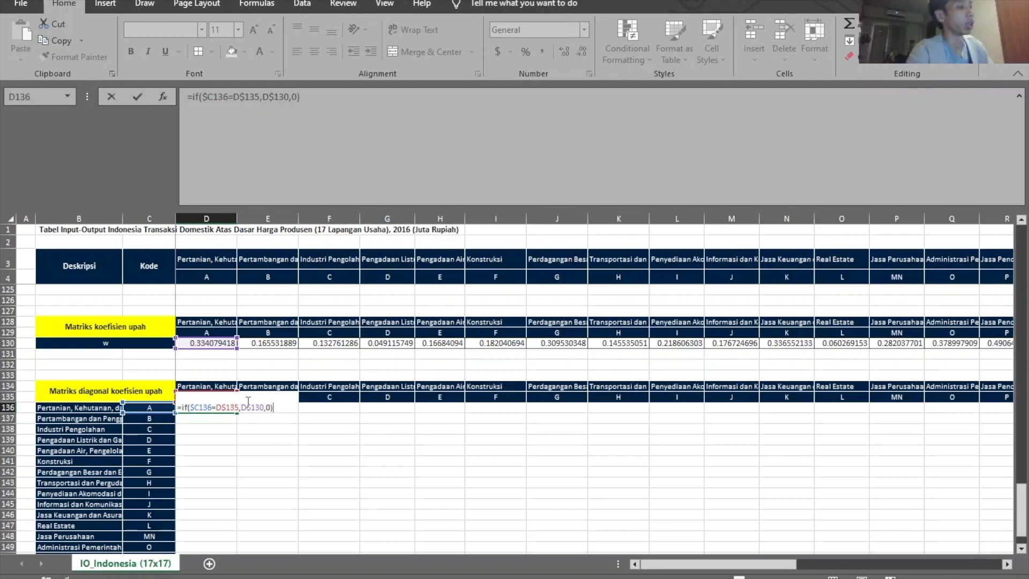
pyautogui.press('Return')
# Try filling the D136 formula across to F136, down to E137 and on to F138, checking the cell references in E137 and F138.
pyautogui.click(227, 409)
pyautogui.moveTo(231, 413); pyautogui.dragTo(344, 410)
pyautogui.click(287, 408)
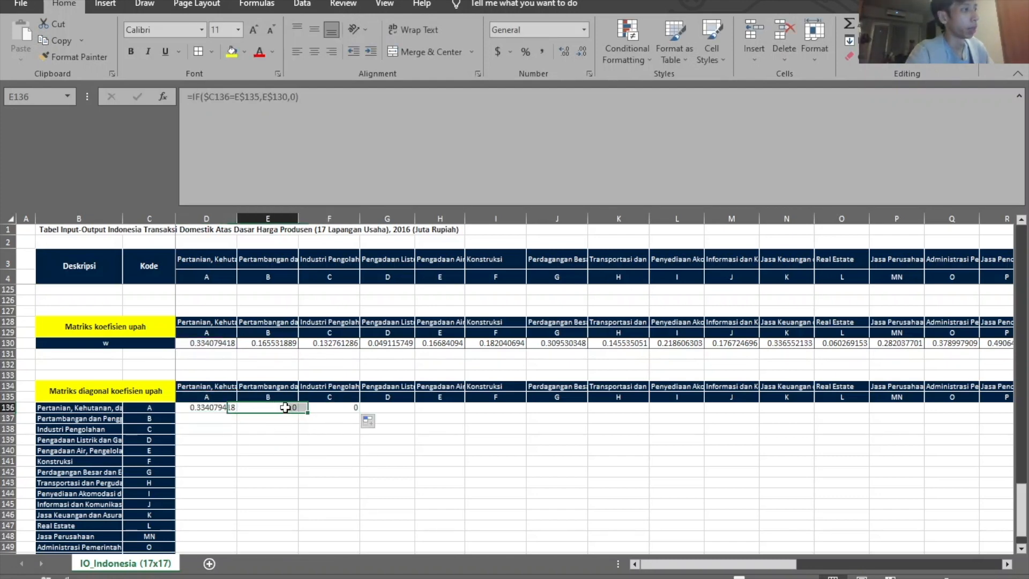
pyautogui.moveTo(300, 414); pyautogui.dragTo(302, 425)
pyautogui.click(274, 419)
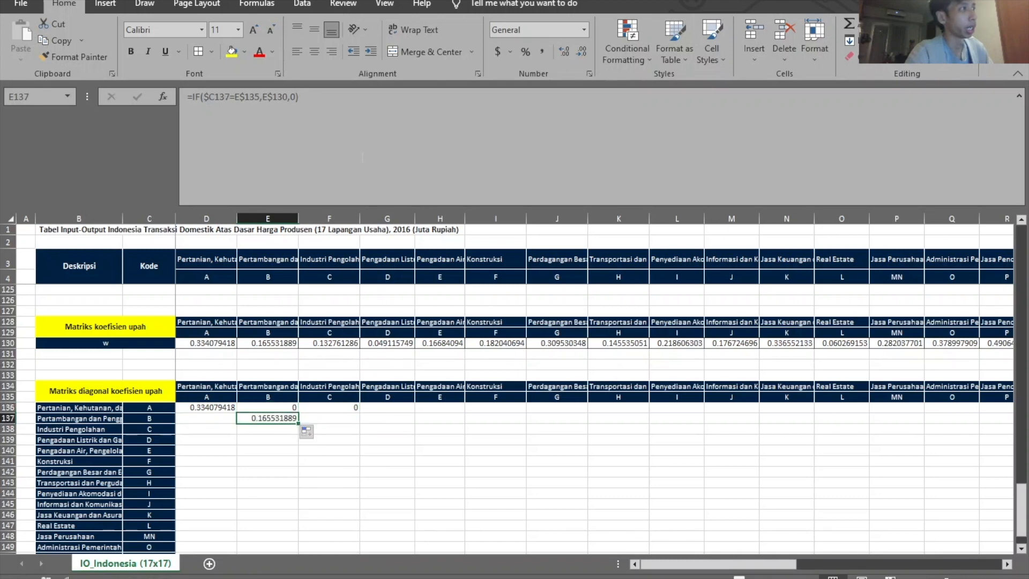
pyautogui.click(331, 123)
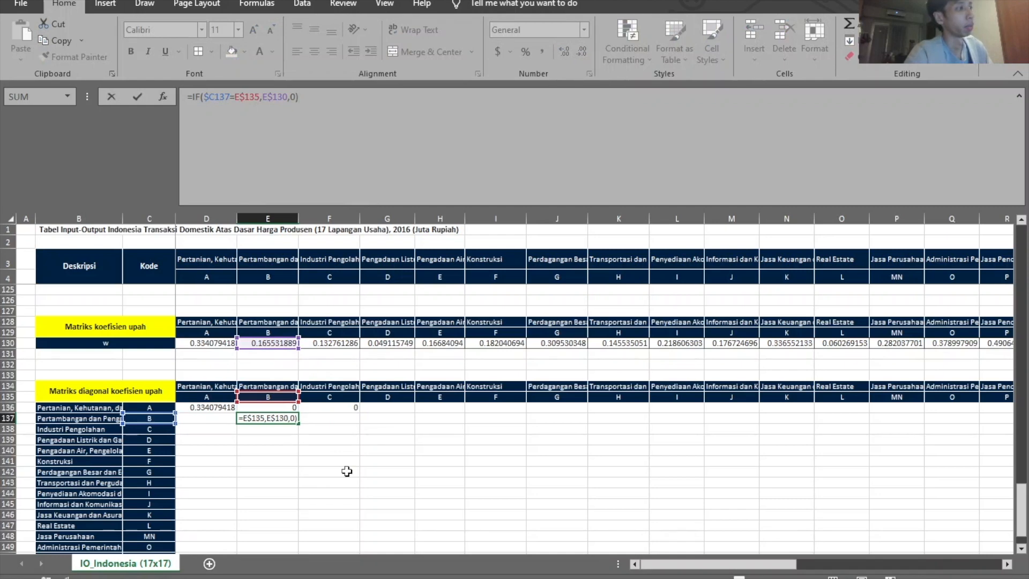
pyautogui.press('Return')
pyautogui.click(286, 418)
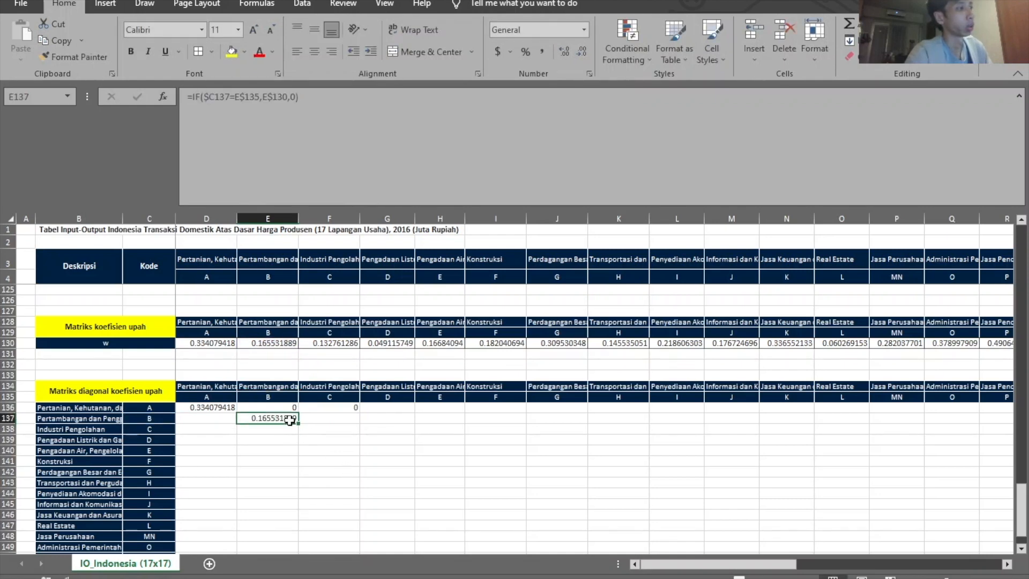
pyautogui.moveTo(303, 424); pyautogui.dragTo(328, 430)
pyautogui.doubleClick(327, 430)
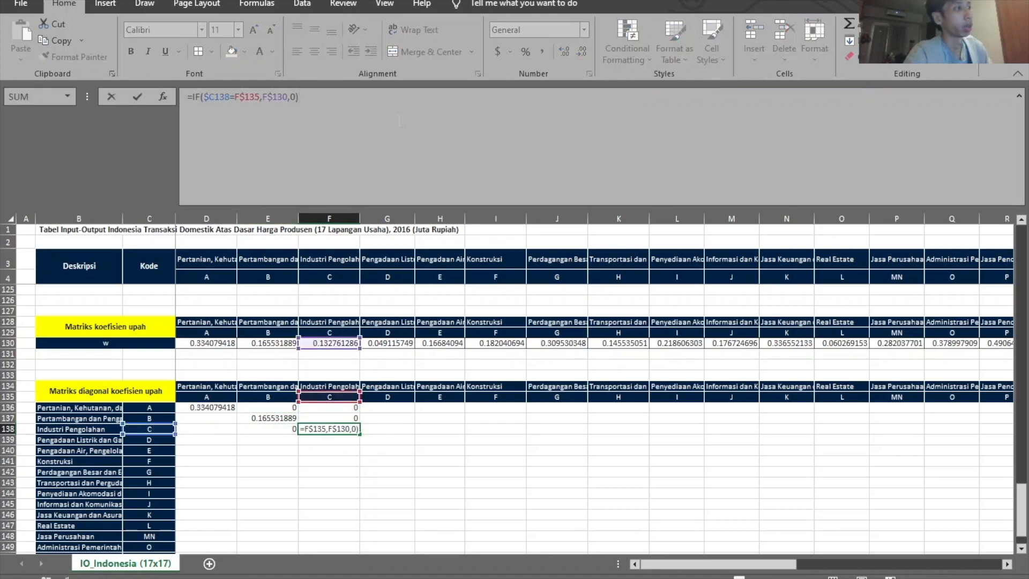
pyautogui.press('Return')
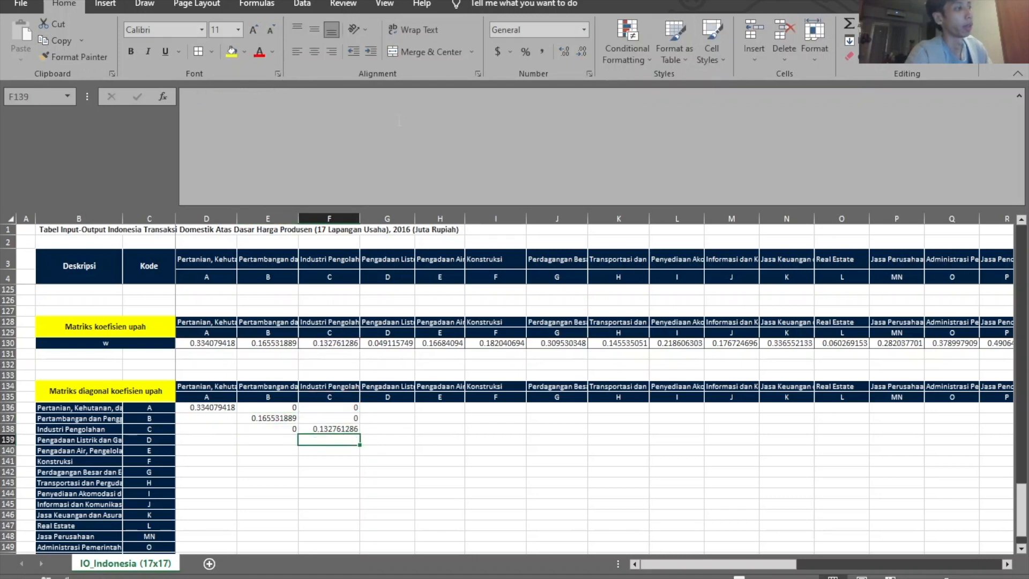
# Clear the trial formulas from D136:F138 and return to D136.
pyautogui.click(206, 408)
pyautogui.keyDown('shift'); pyautogui.click(338, 431); pyautogui.keyUp('shift')
pyautogui.press('Delete')
pyautogui.press('Down')
pyautogui.press('Up')
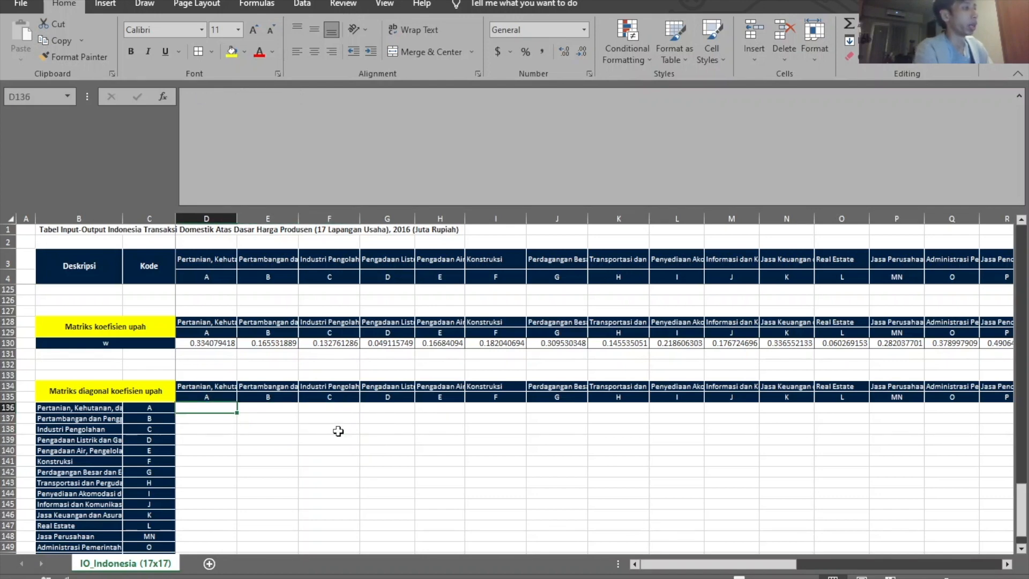
# In D136, enter =IF($C136=D$135,D$130,0) to return the wage coefficient where row and column codes match and 0 elsewhere.
pyautogui.write('=if(')
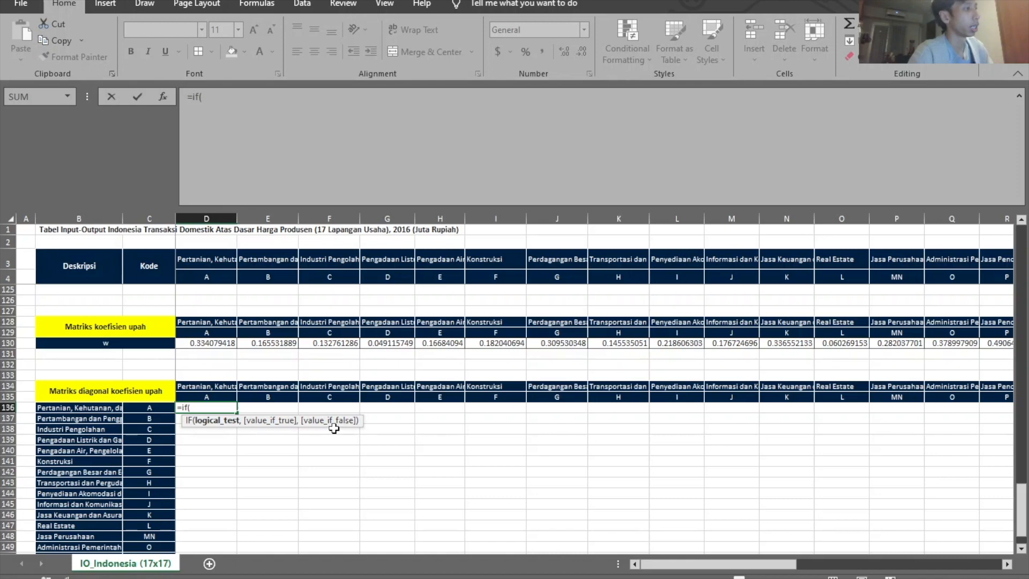
pyautogui.press('Left')
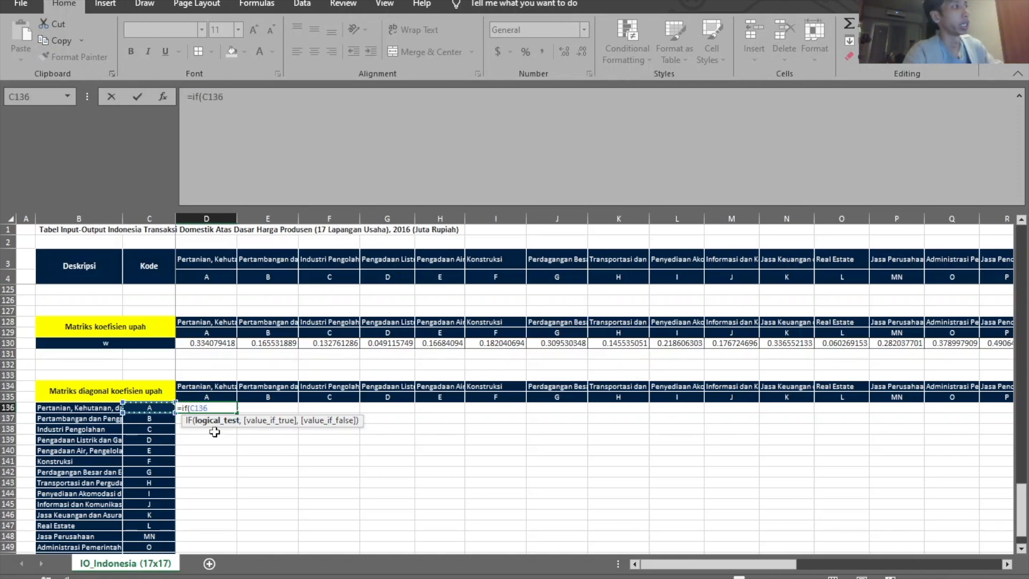
pyautogui.press('F4')
pyautogui.press('F4')
pyautogui.press('F4')
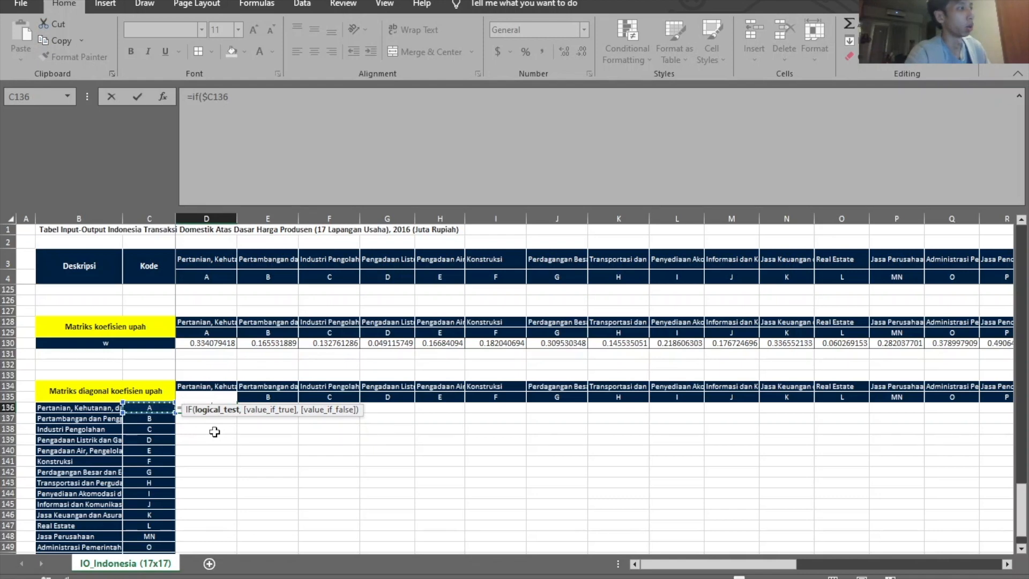
pyautogui.write('=')
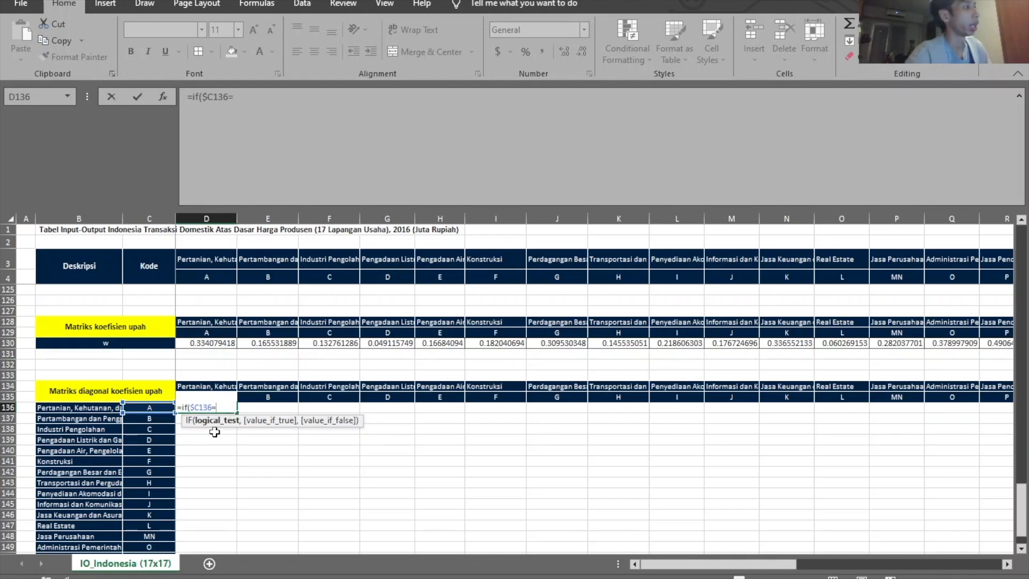
pyautogui.press('Up')
pyautogui.press('F4')
pyautogui.press('F4')
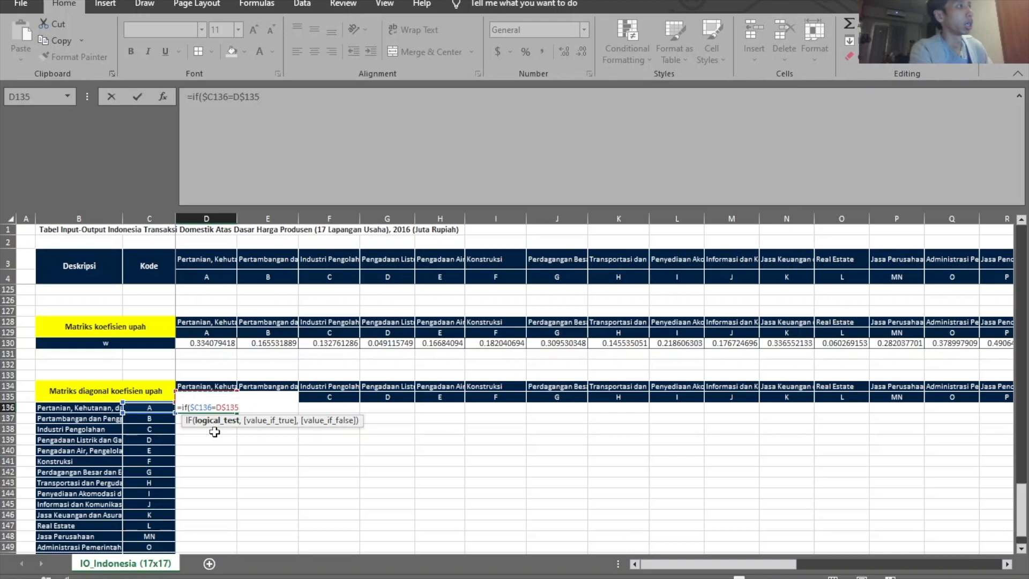
pyautogui.write(',')
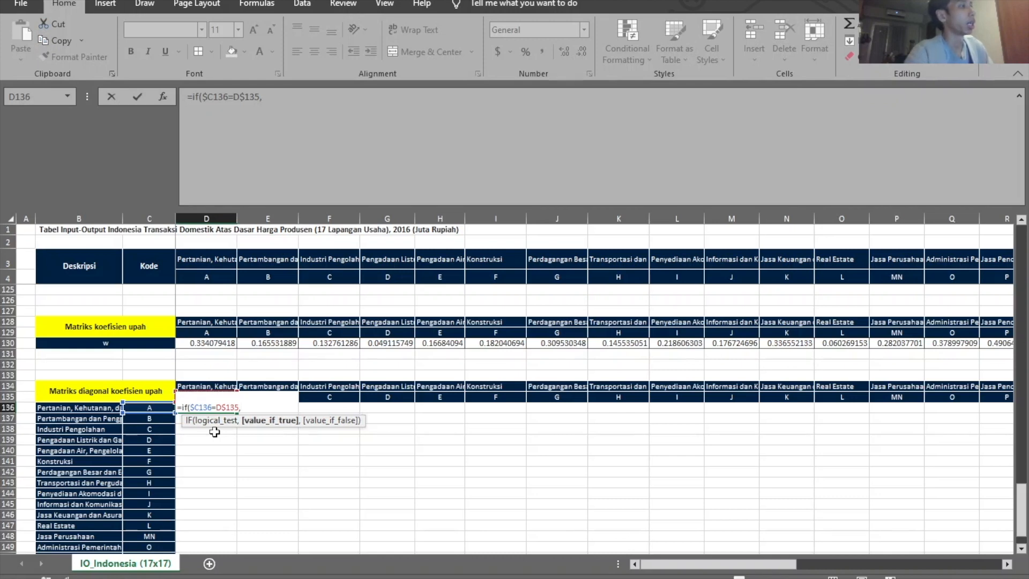
pyautogui.click(214, 343)
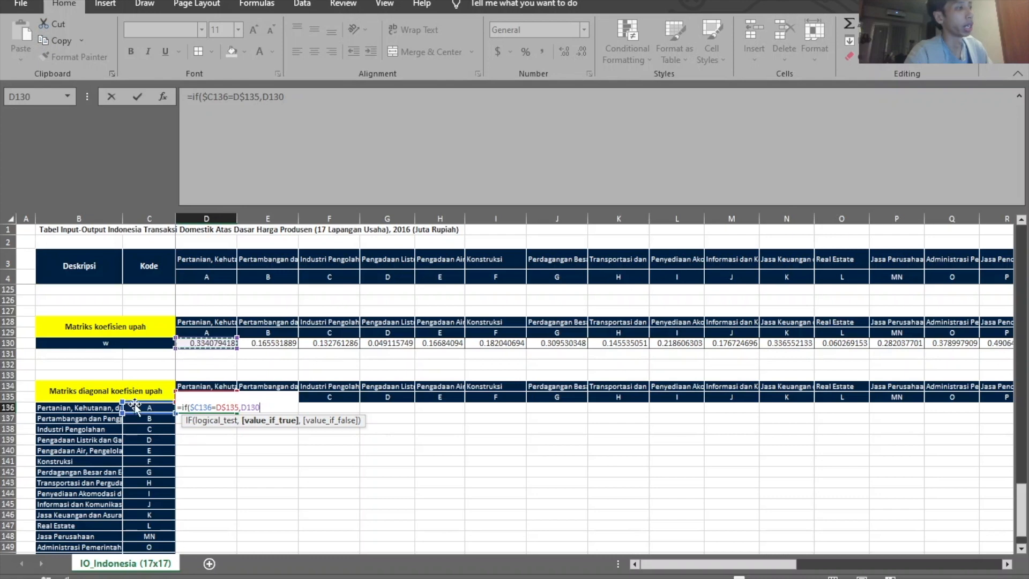
pyautogui.press('F4')
pyautogui.press('F4')
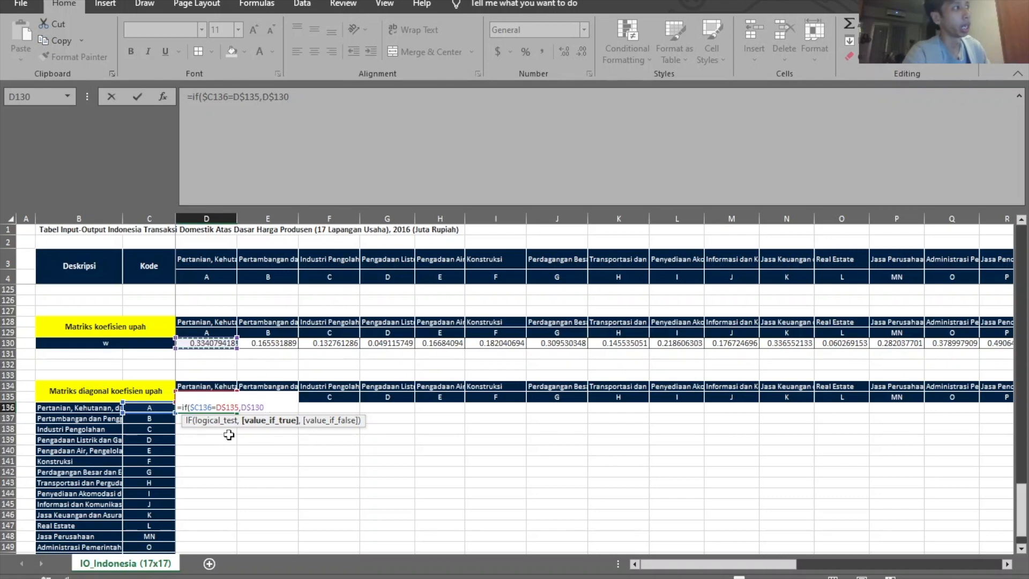
pyautogui.write(',0)')
pyautogui.hotkey('ctrl', 'Return')
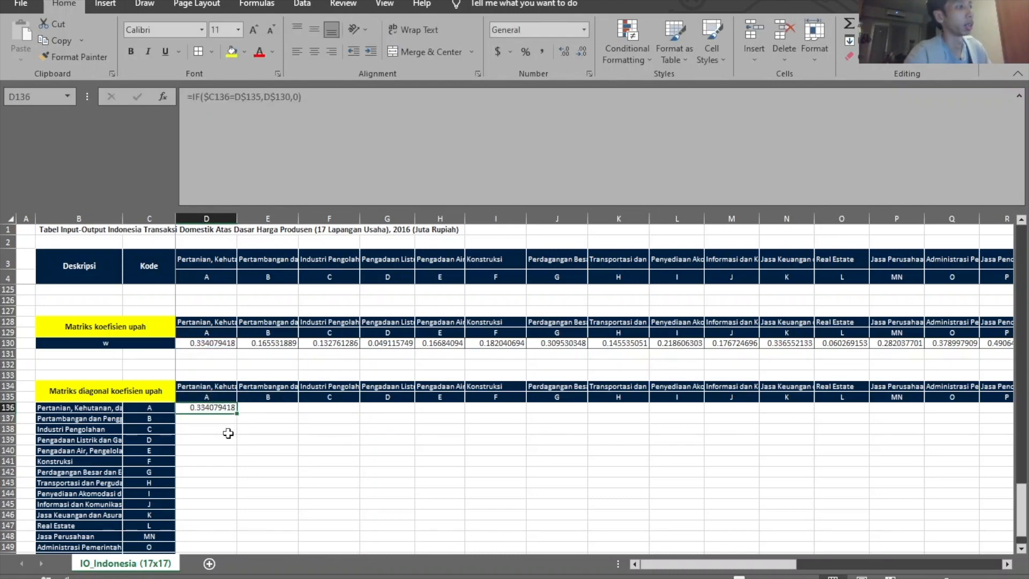
# Fill the D136 formula across all 17 sector columns and down to row 152, and review the resulting diagonal matrix.
pyautogui.scroll(-2, 231, 451)
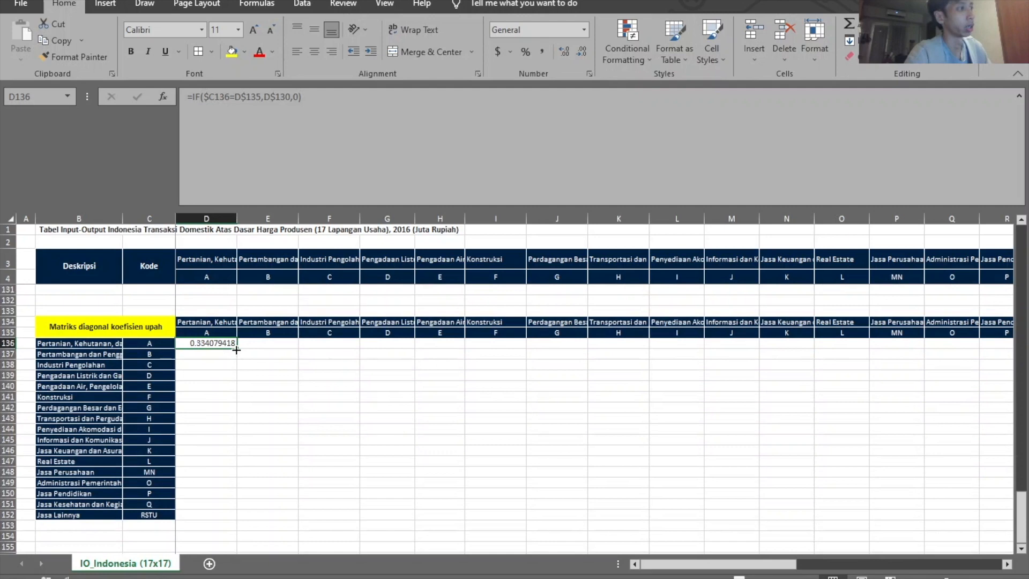
pyautogui.moveTo(237, 349); pyautogui.dragTo(922, 486)
pyautogui.moveTo(809, 567); pyautogui.dragTo(708, 571)
pyautogui.scroll(1, 384, 394)
pyautogui.scroll(3, 384, 394)
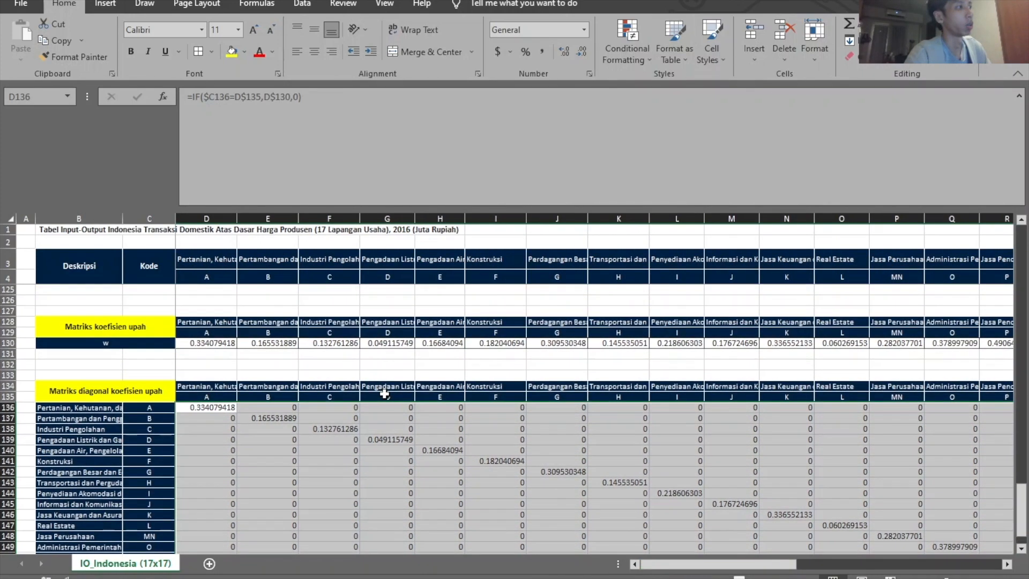
pyautogui.scroll(-4, 390, 392)
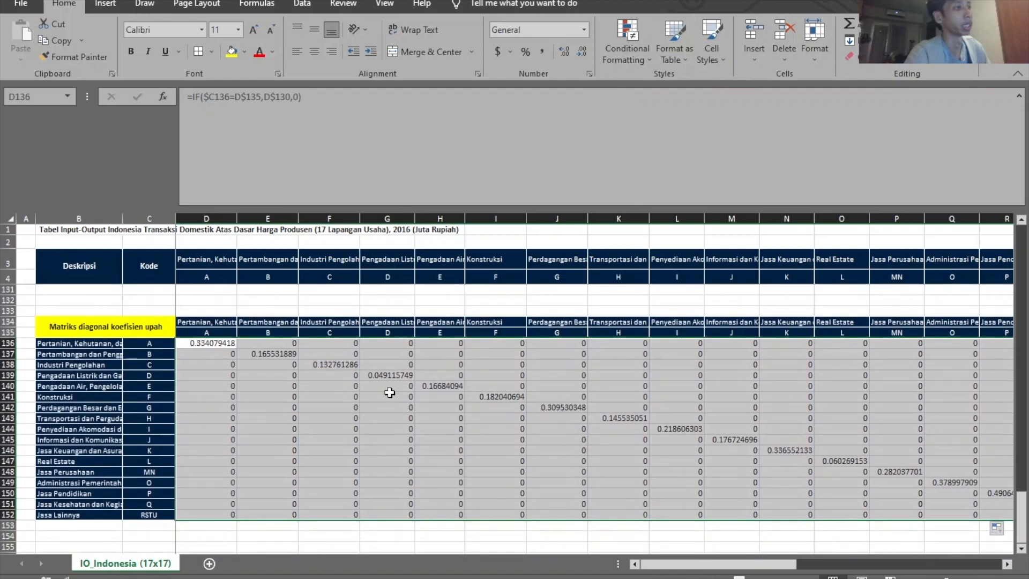
# Apply borders to all cells of the filled diagonal matrix and switch to the Pengganda pendapatan presentation slide.
pyautogui.click(200, 51)
pyautogui.click(269, 386)
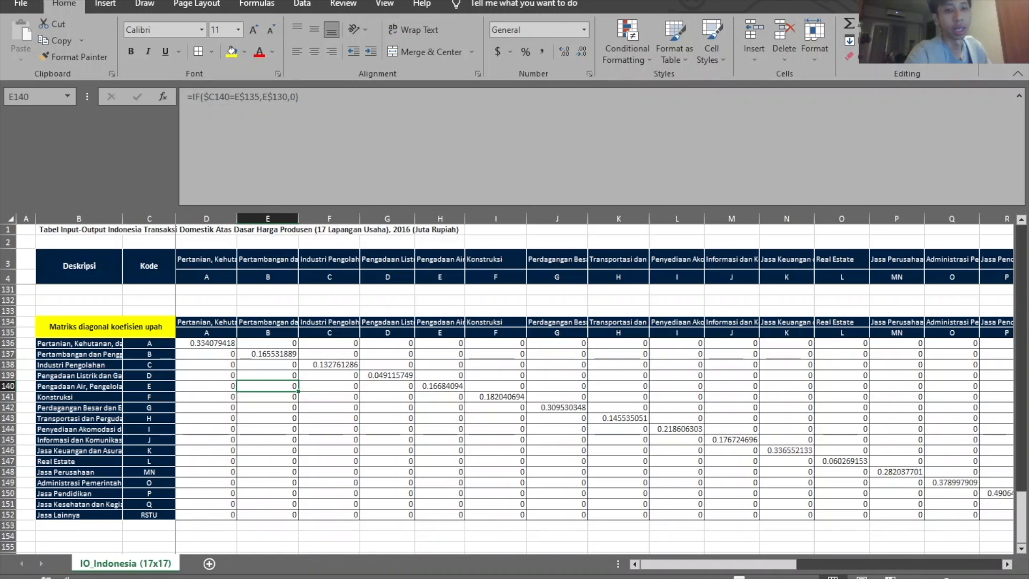
pyautogui.hotkey('alt', 'Tab')
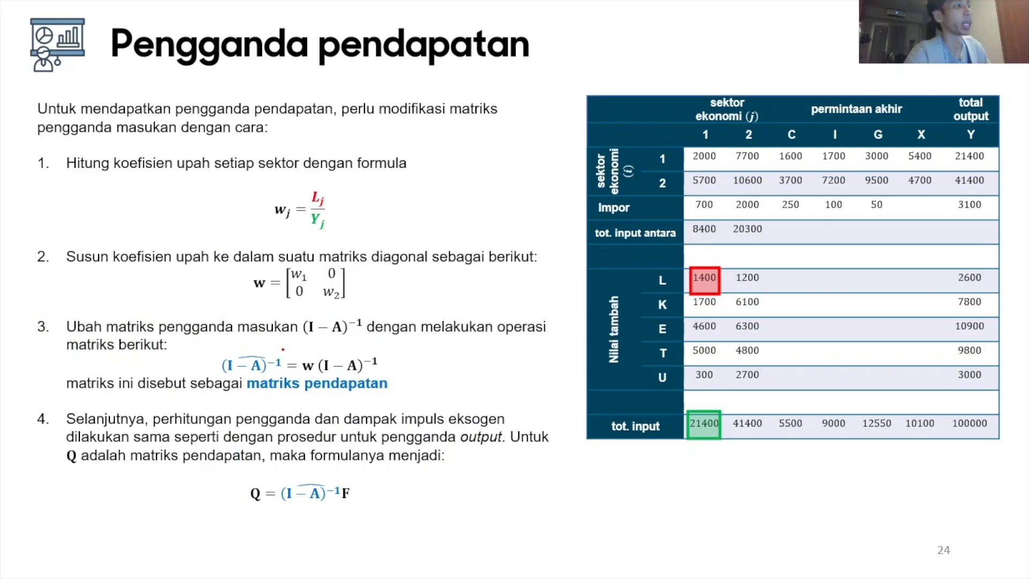